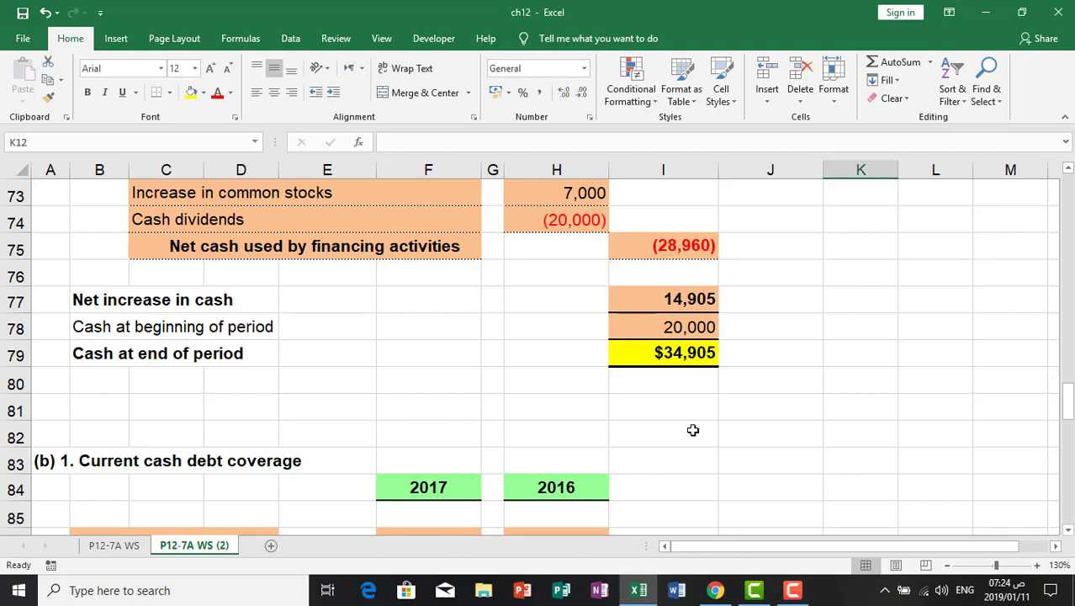
# Link label cell B86 under Current cash debt coverage to the balance sheet's Accounts payable label in B18.
pyautogui.click(695, 431)
pyautogui.scroll(-2, 691, 433)
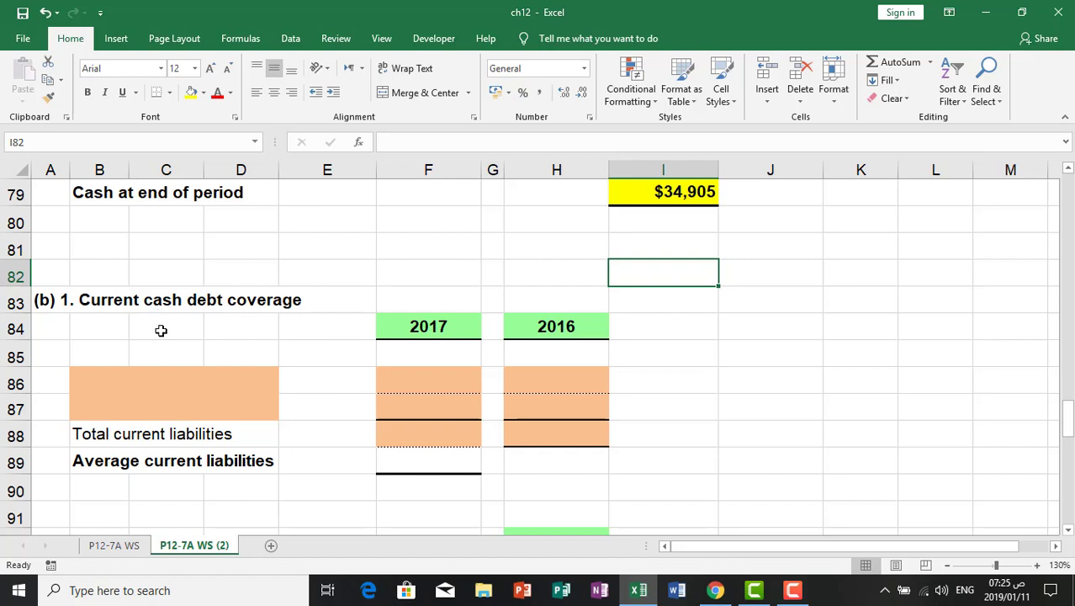
pyautogui.click(90, 377)
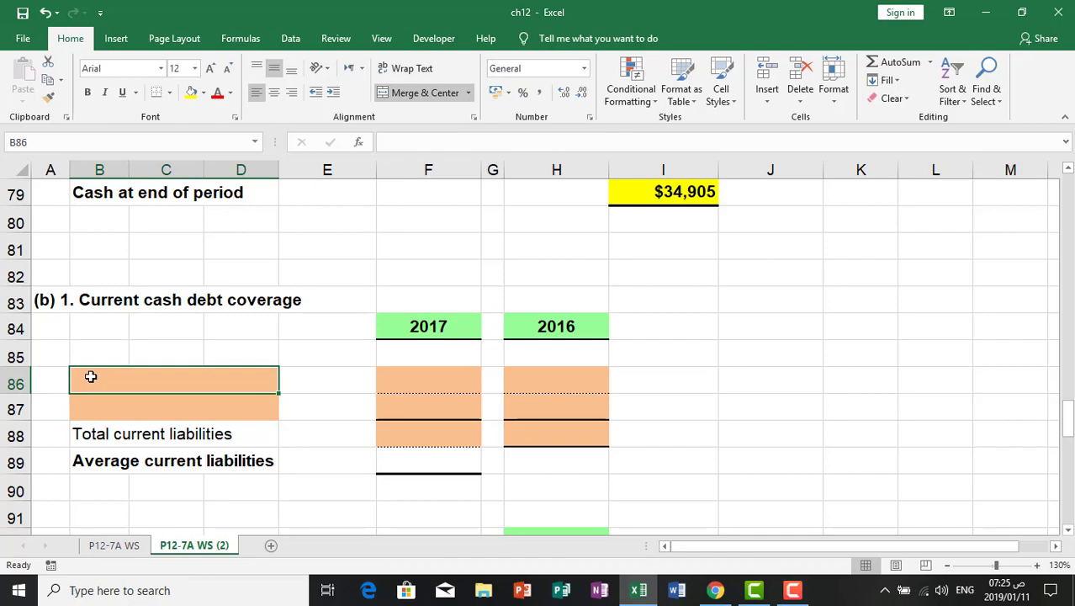
pyautogui.write('=')
pyautogui.scroll(14, 91, 378)
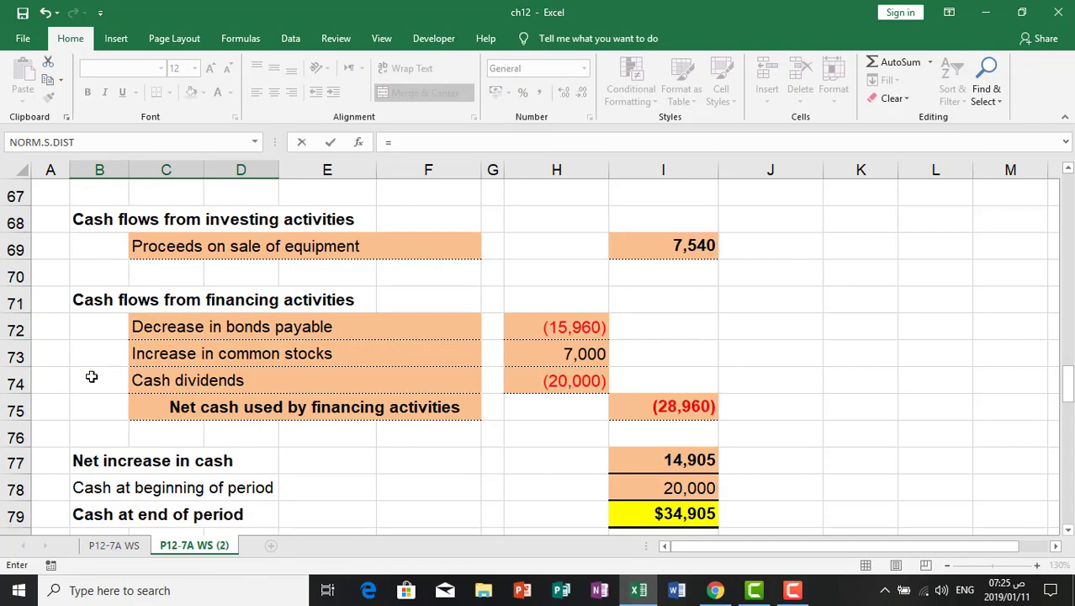
pyautogui.scroll(3, 95, 379)
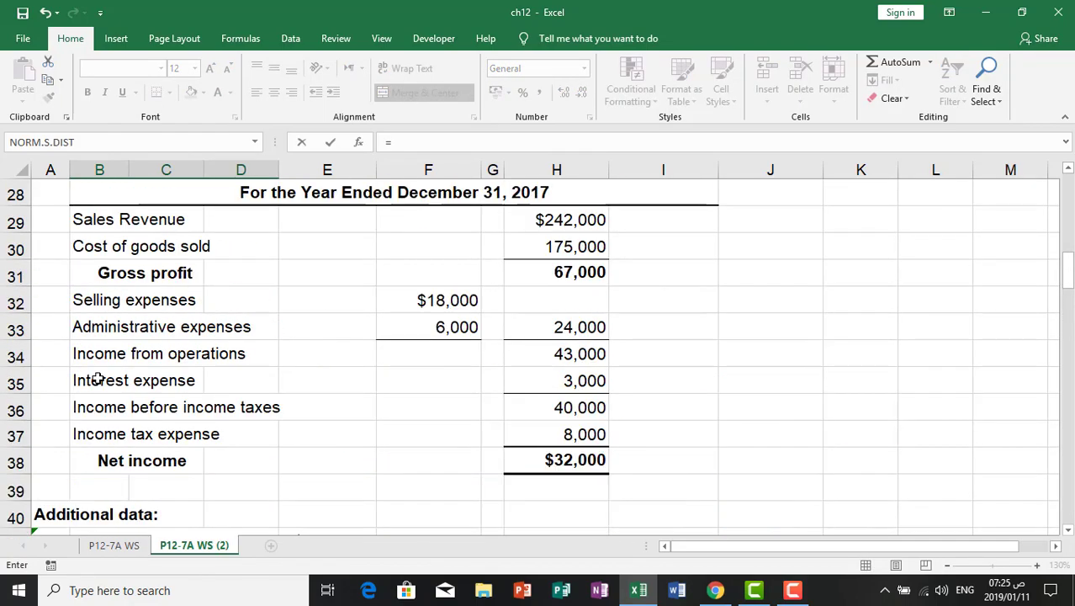
pyautogui.scroll(4, 97, 379)
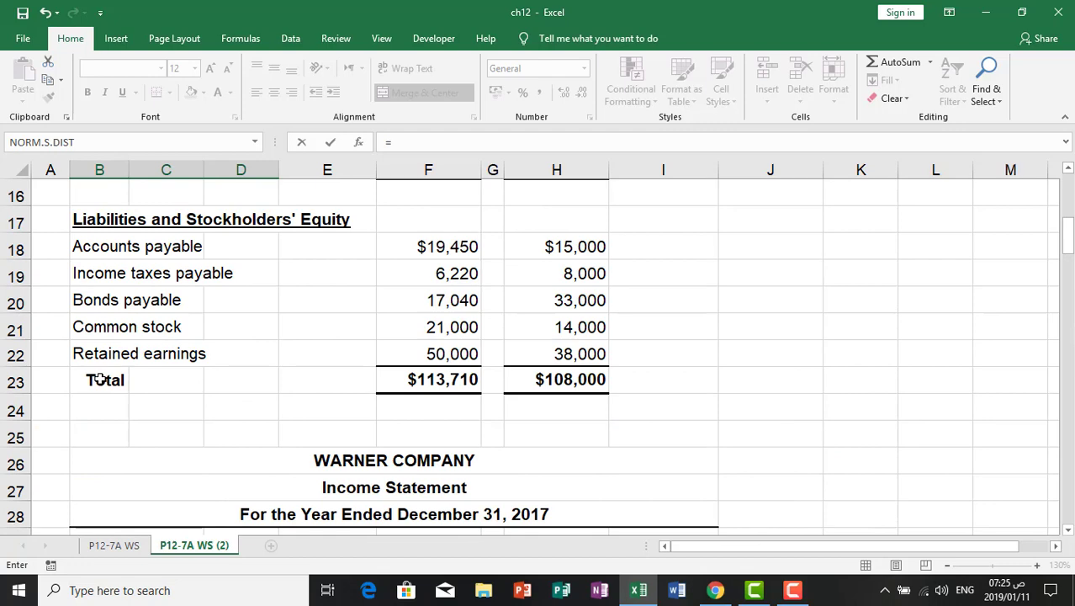
pyautogui.click(95, 246)
pyautogui.press('Return')
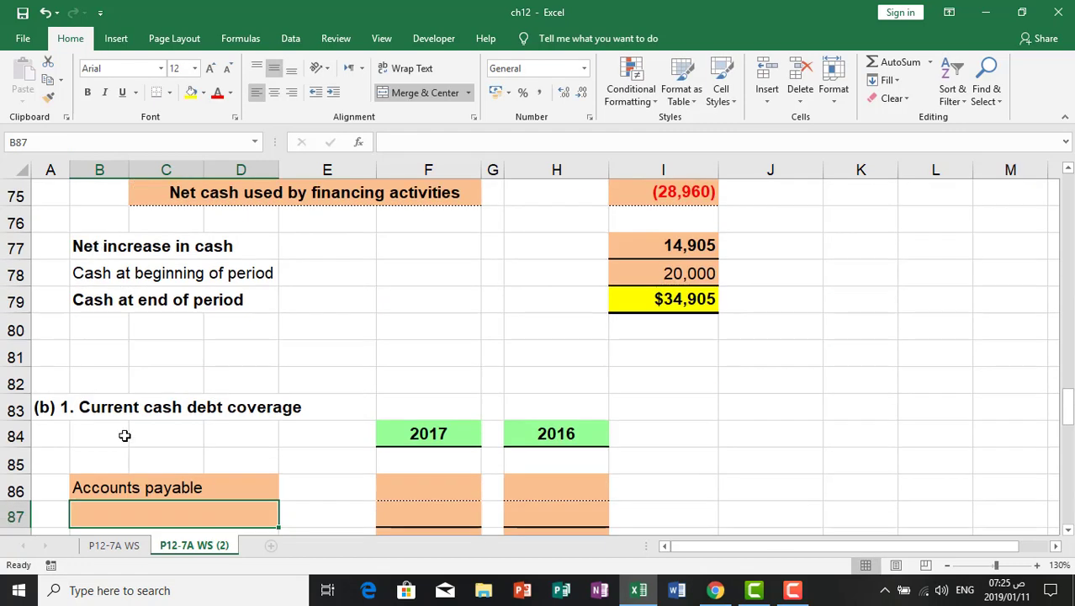
# Copy the Accounts payable label formula from B86 into B87, pasting formulas only.
pyautogui.rightClick(152, 485)
pyautogui.click(181, 180)
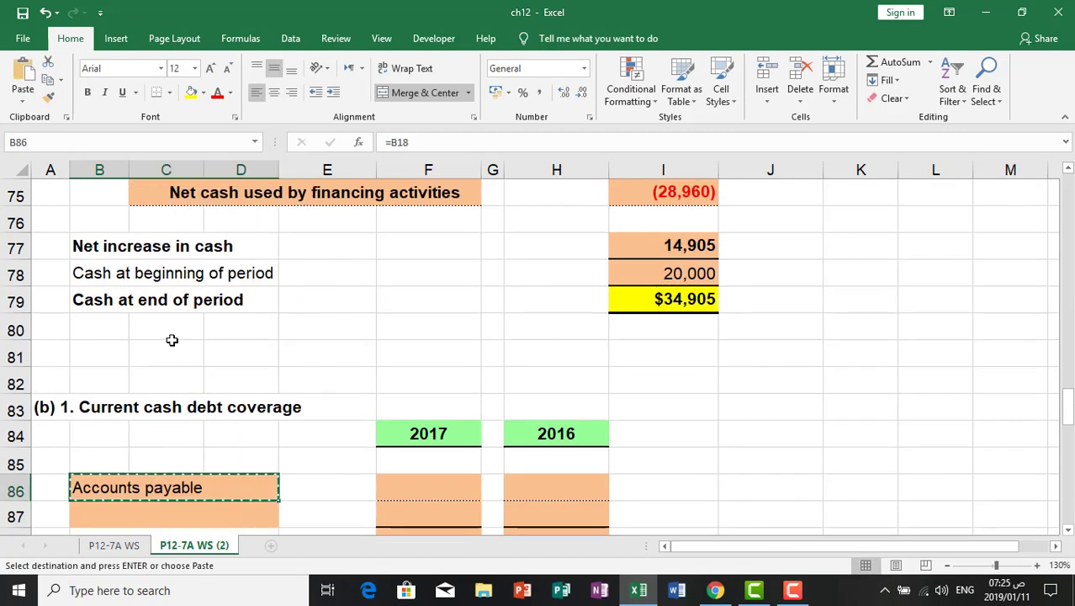
pyautogui.scroll(-2, 172, 339)
pyautogui.rightClick(107, 353)
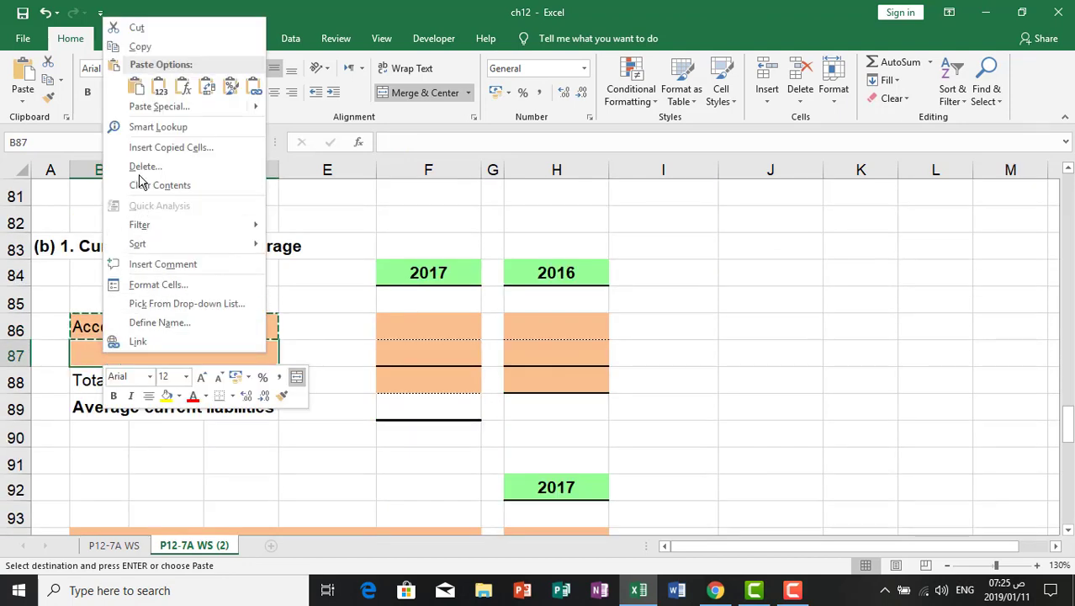
pyautogui.click(143, 106)
pyautogui.click(46, 69)
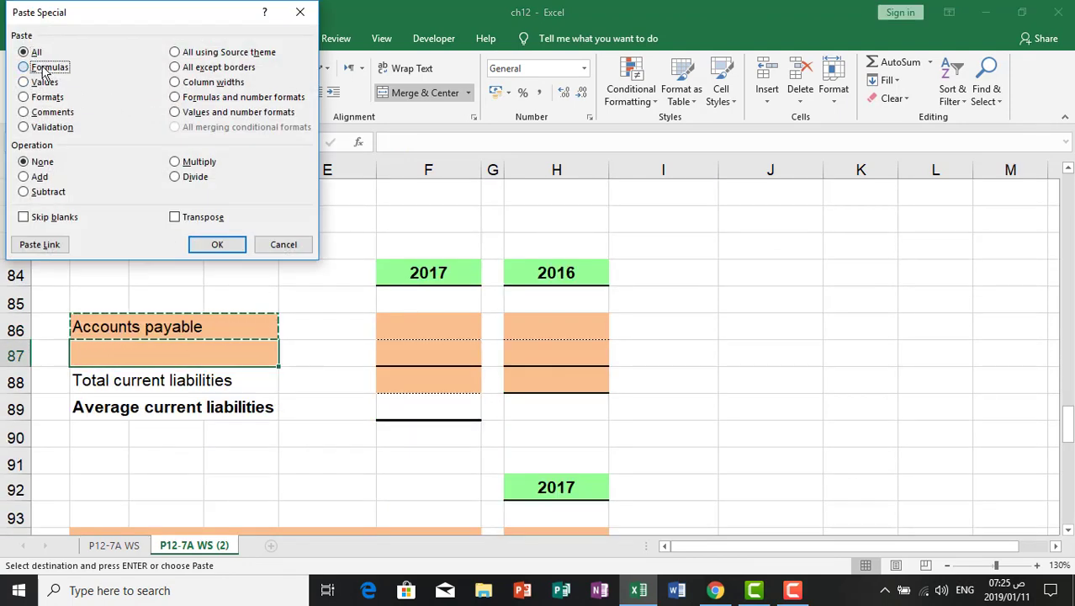
pyautogui.click(218, 244)
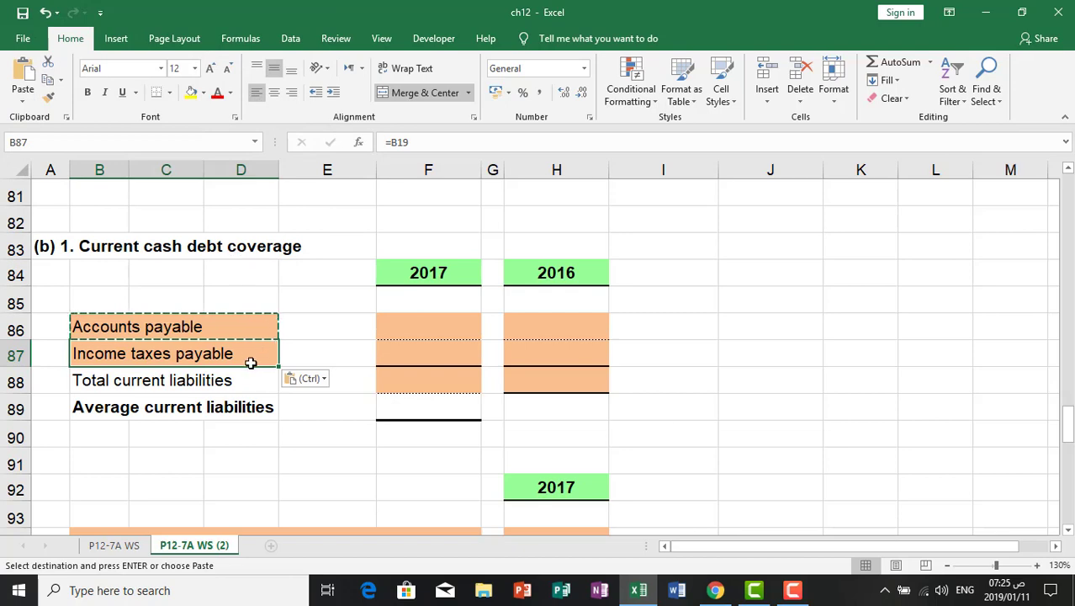
pyautogui.press('Escape')
# Link the 2017 Accounts payable amount in F86 to balance sheet cell F18.
pyautogui.click(428, 318)
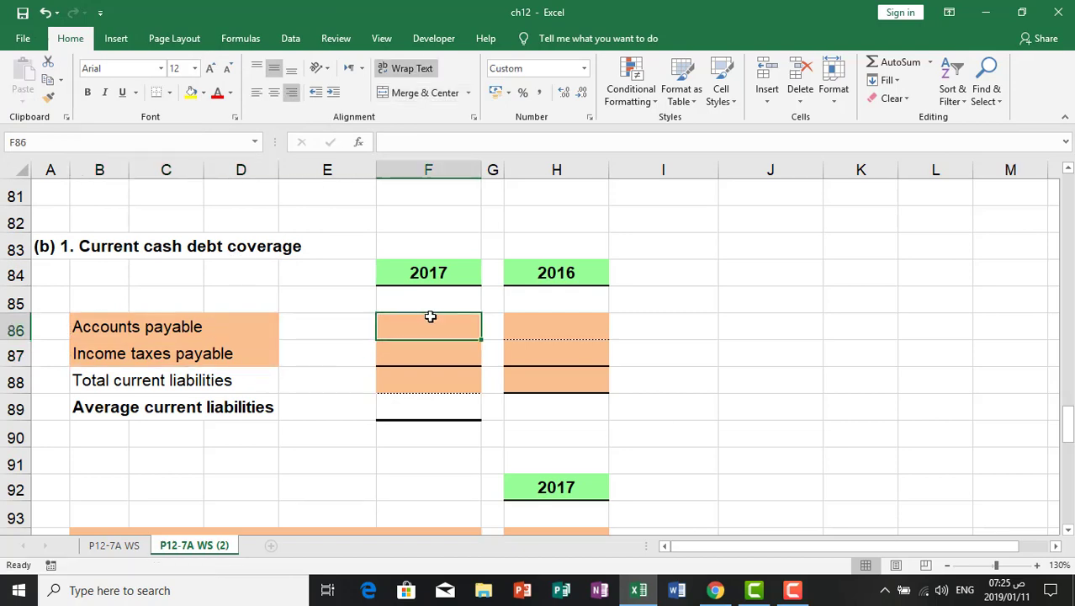
pyautogui.write('=')
pyautogui.scroll(7, 447, 317)
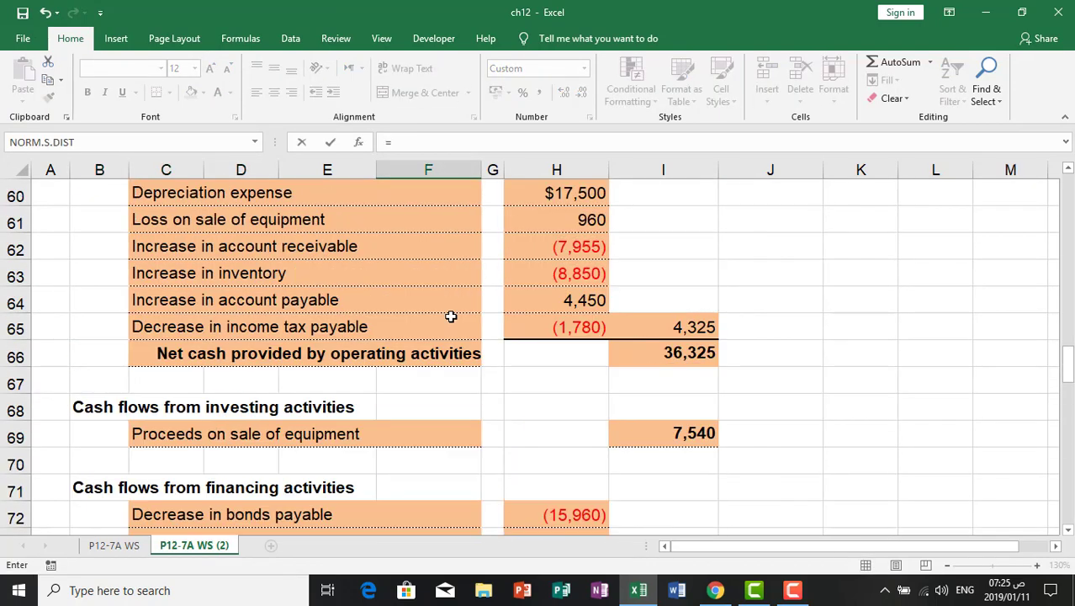
pyautogui.scroll(10, 450, 315)
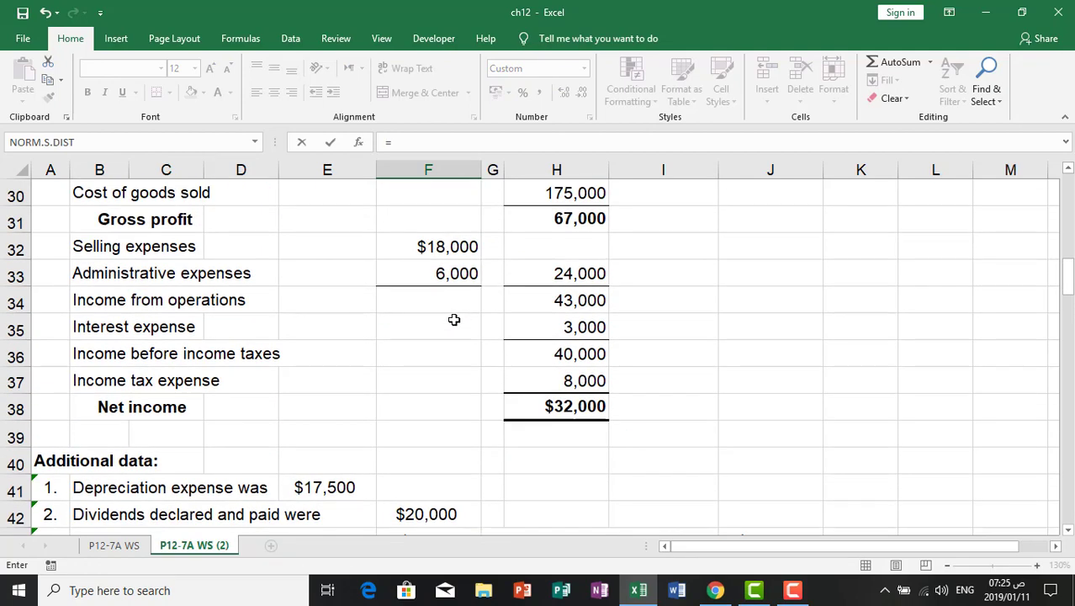
pyautogui.scroll(6, 446, 321)
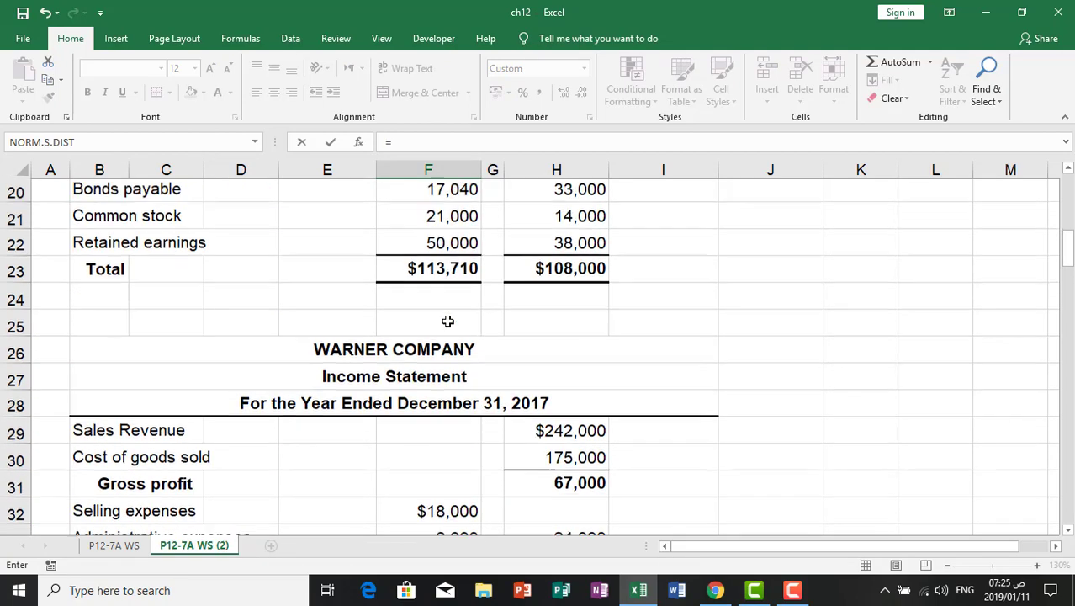
pyautogui.click(460, 357)
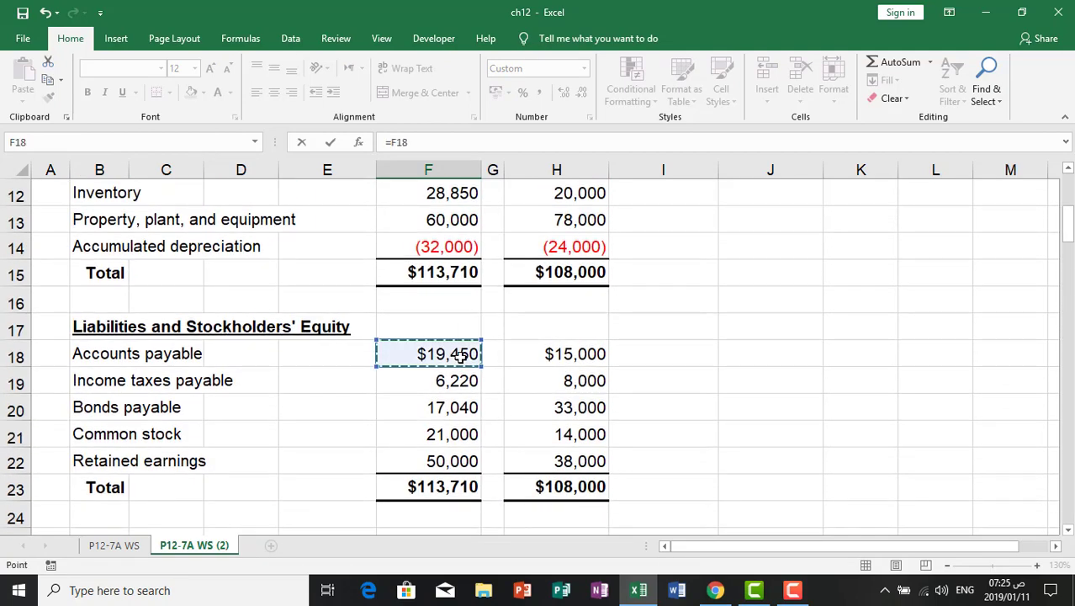
pyautogui.press('Return')
# Copy the 2017 Accounts payable formula into the 2016 cell H86, pasting formulas only.
pyautogui.rightClick(448, 487)
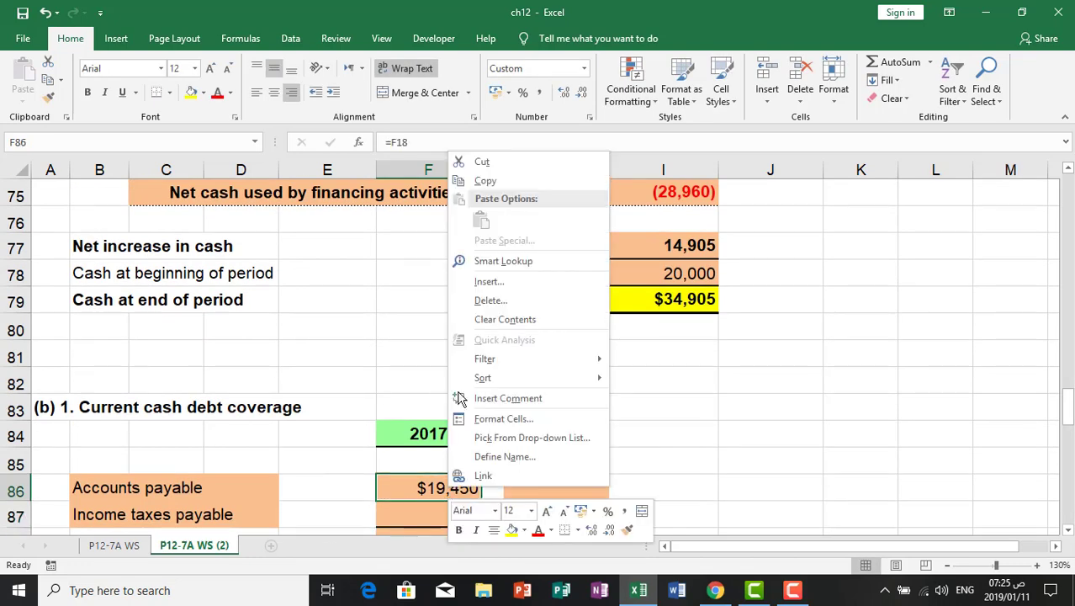
pyautogui.click(481, 179)
pyautogui.rightClick(560, 485)
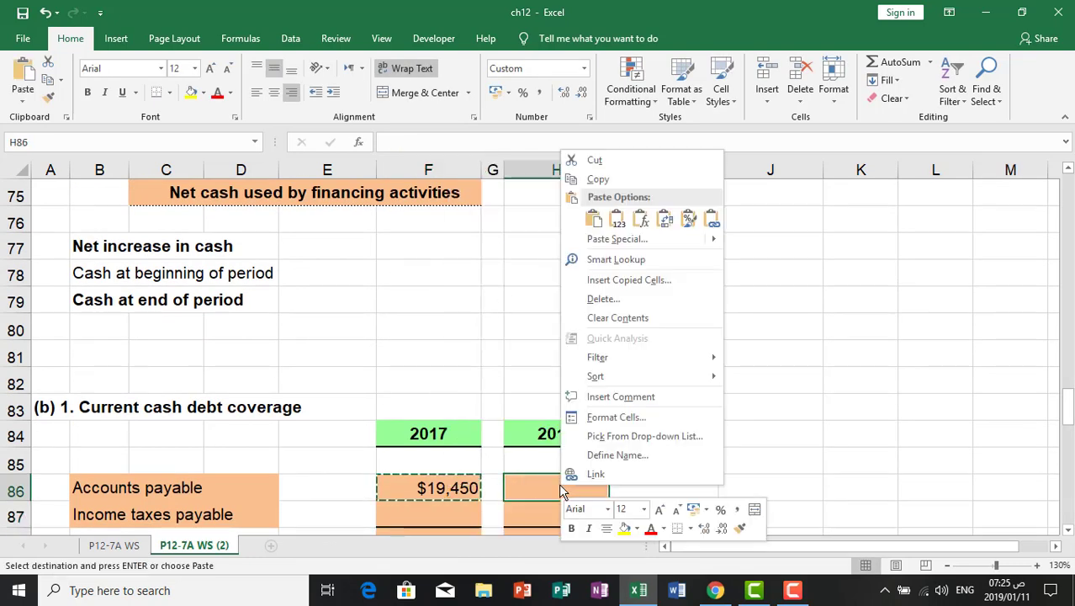
pyautogui.click(589, 239)
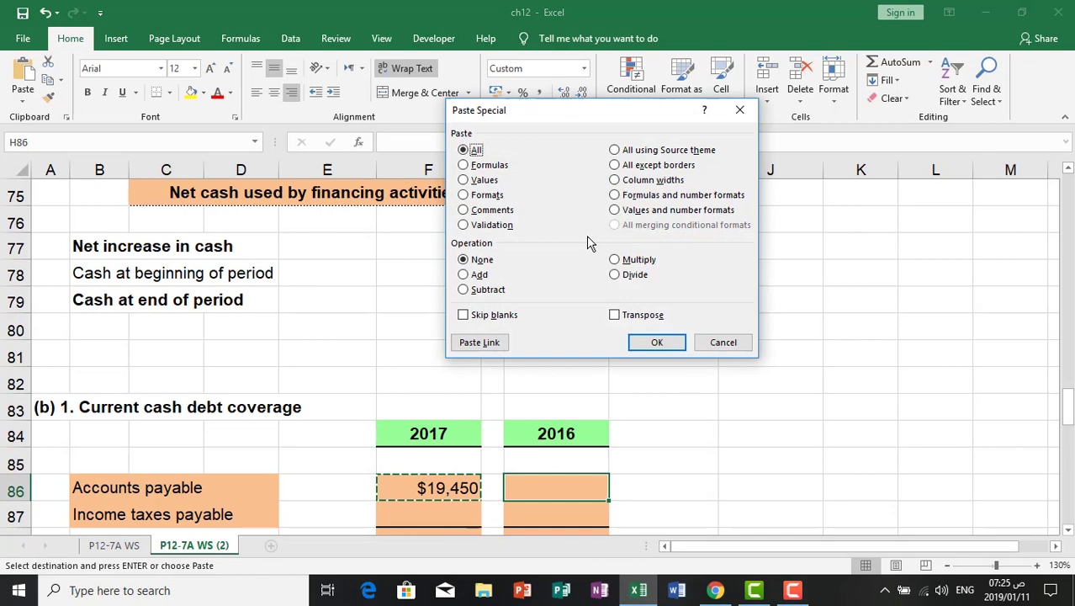
pyautogui.click(464, 165)
pyautogui.click(657, 342)
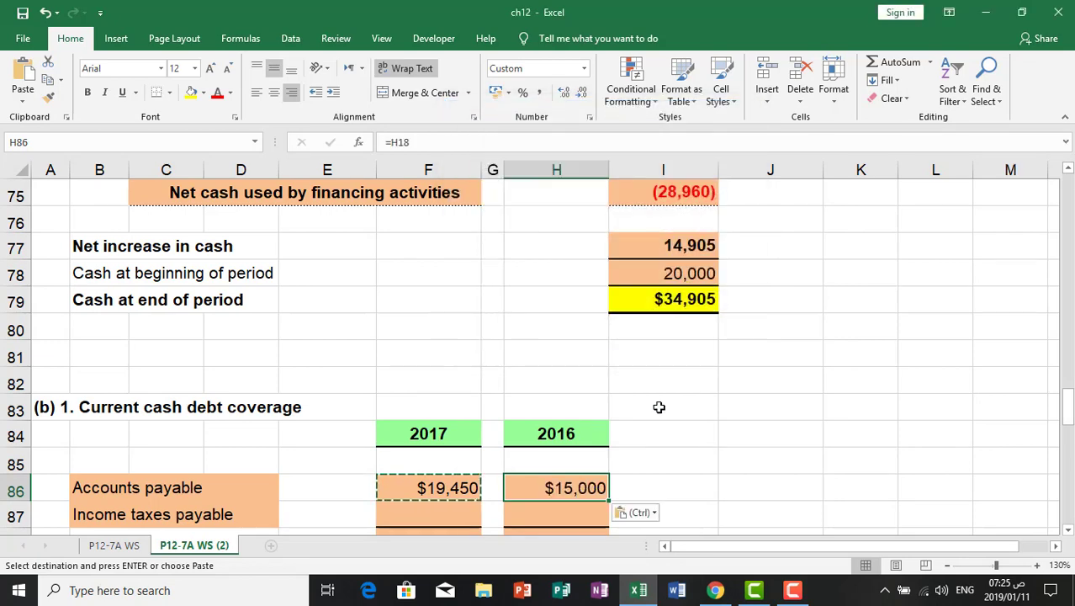
# Copy the Accounts payable formulas in F86:H86 to the Income taxes payable row F87:H87, pasting formulas only.
pyautogui.scroll(-2, 614, 387)
pyautogui.moveTo(420, 327); pyautogui.dragTo(552, 330)
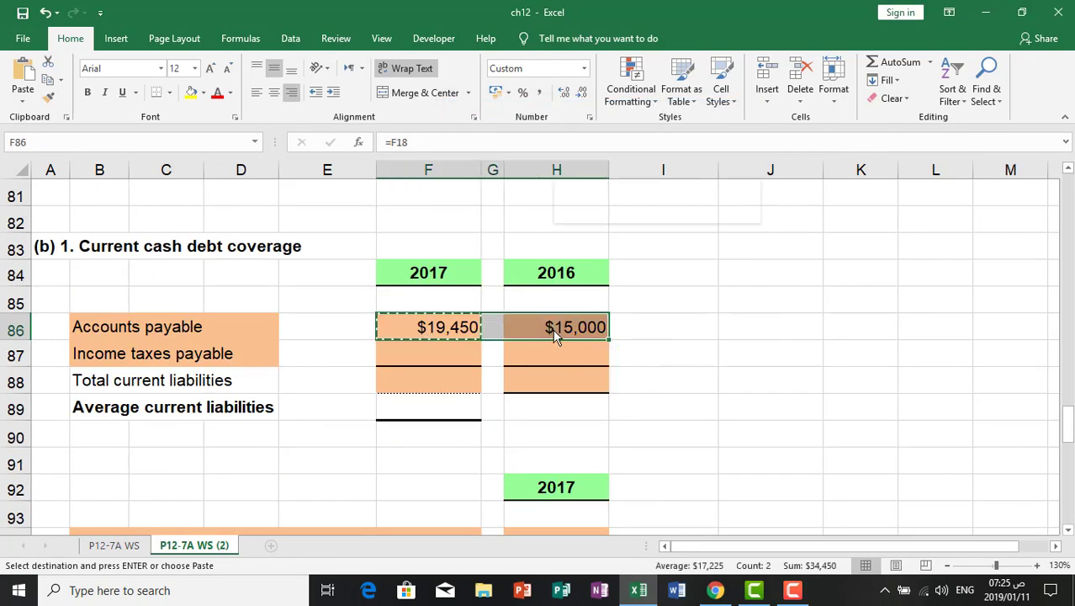
pyautogui.rightClick(552, 329)
pyautogui.click(611, 268)
pyautogui.moveTo(420, 354); pyautogui.dragTo(542, 349)
pyautogui.rightClick(545, 348)
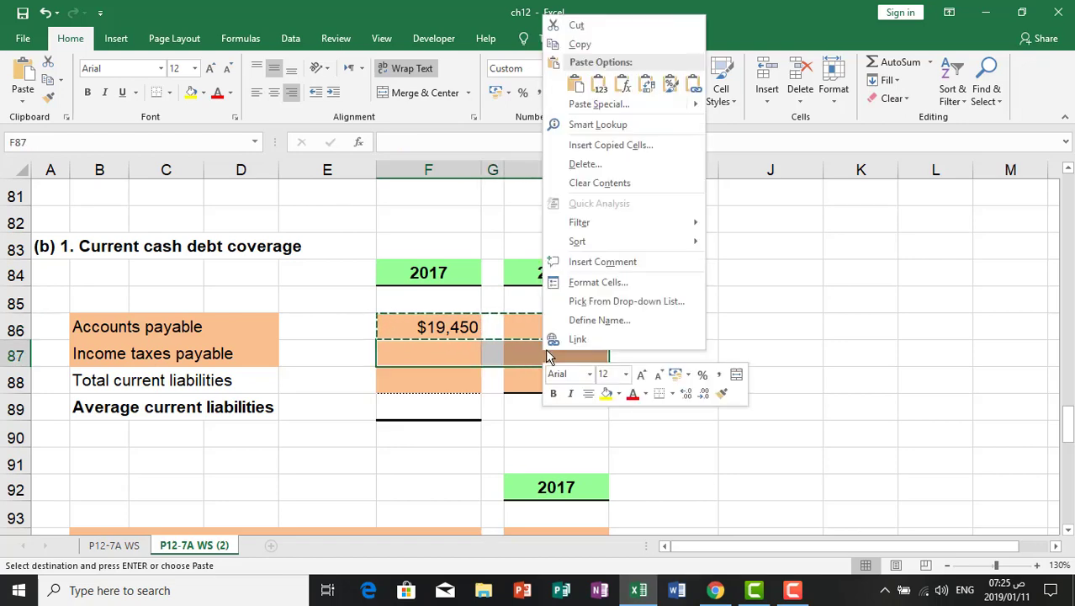
pyautogui.click(591, 104)
pyautogui.click(462, 69)
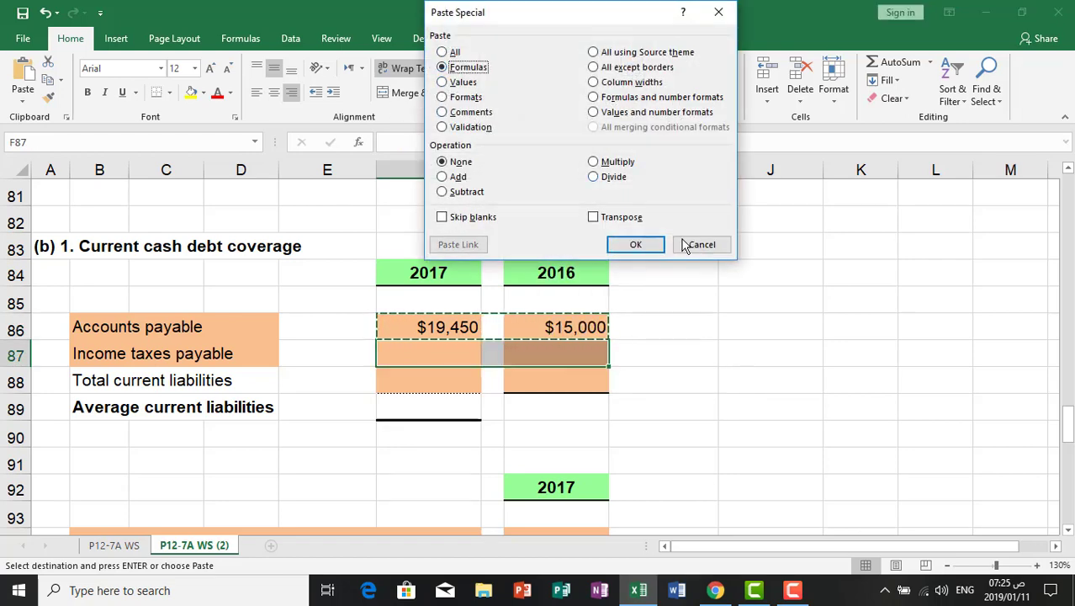
pyautogui.click(636, 244)
pyautogui.press('Escape')
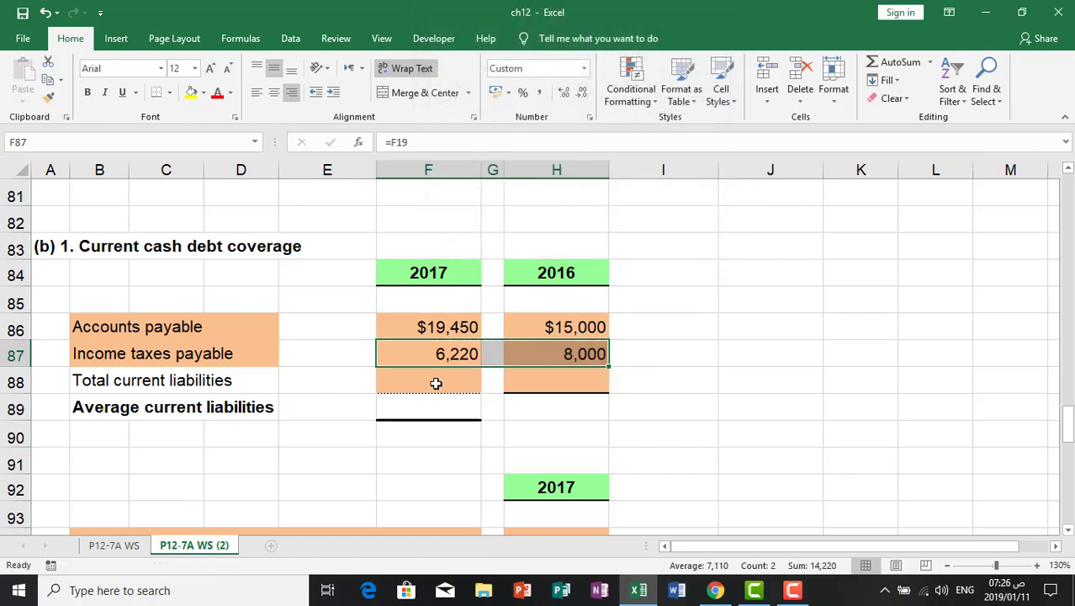
# Total the current liabilities for 2017 in F88 and for 2016 in H88 with AutoSum.
pyautogui.click(434, 380)
pyautogui.click(893, 62)
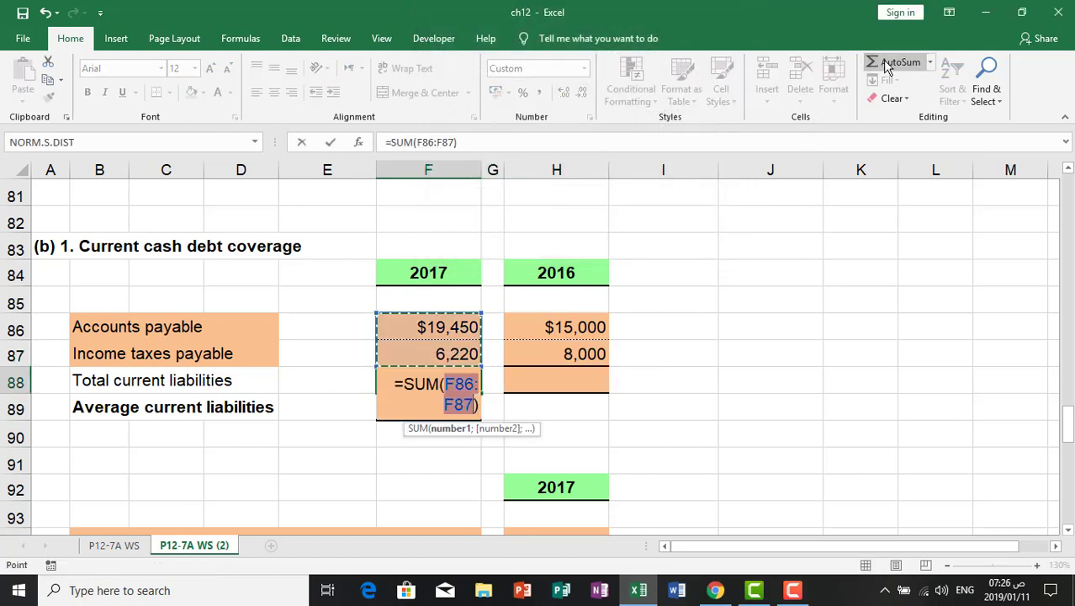
pyautogui.press('Return')
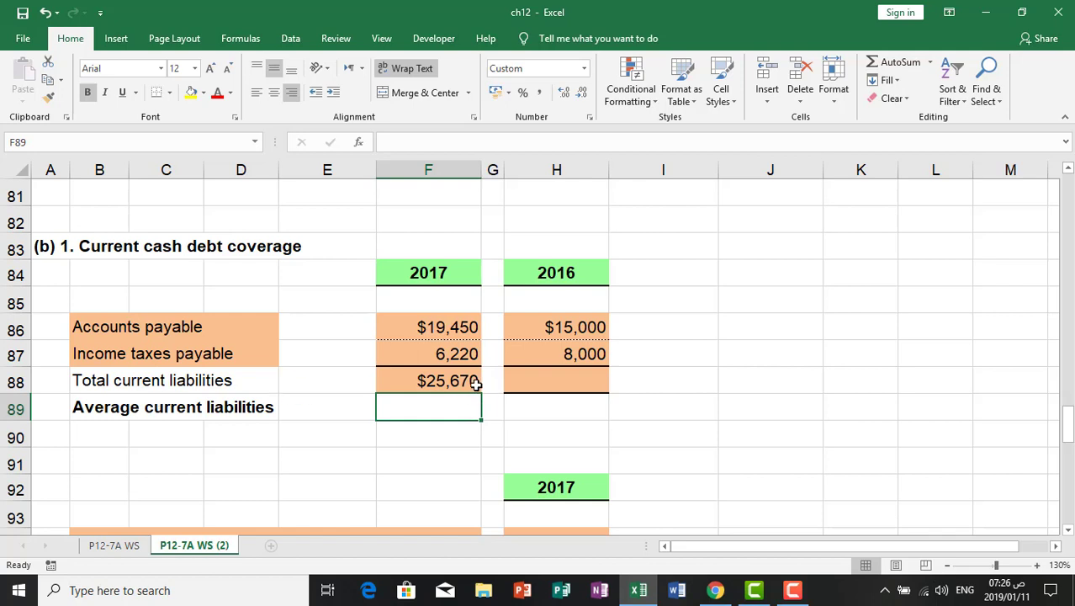
pyautogui.click(558, 376)
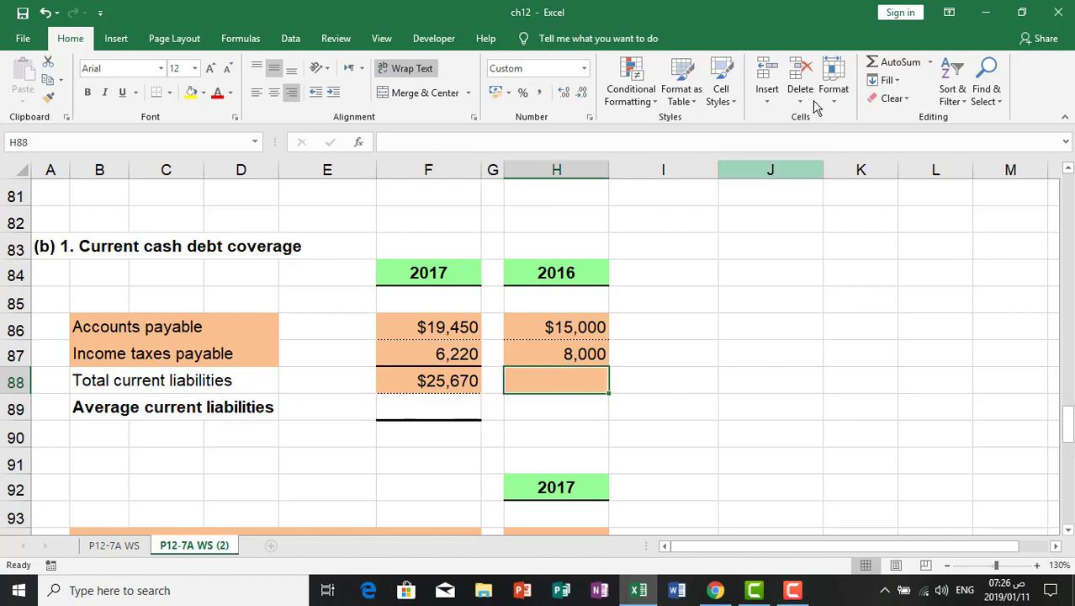
pyautogui.click(894, 63)
pyautogui.press('Return')
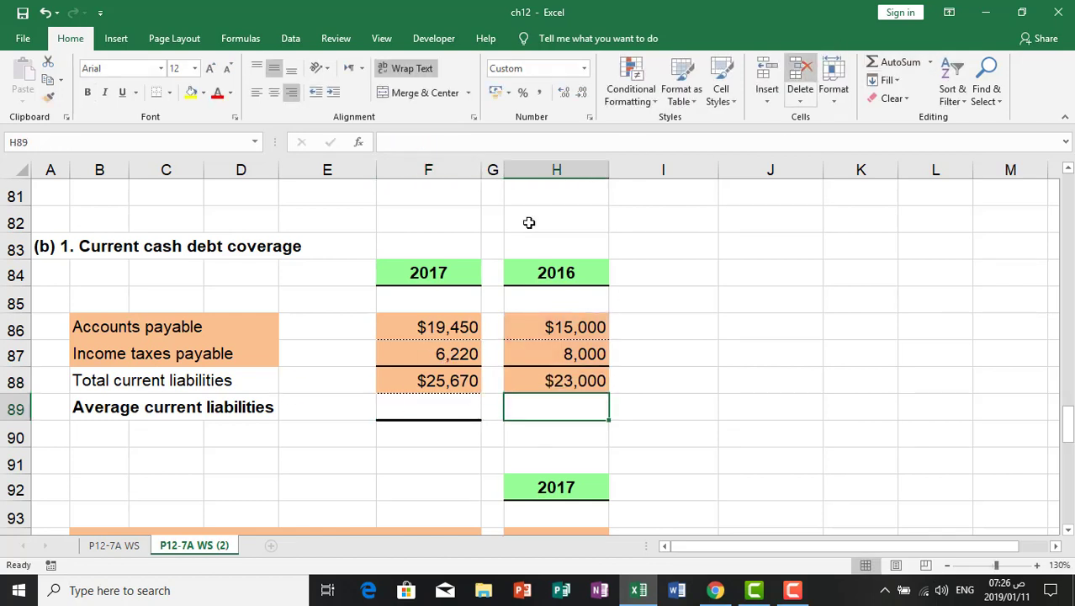
# Calculate average current liabilities in F89 with the formula =(F88+H88)/2.
pyautogui.click(397, 416)
pyautogui.write('=(')
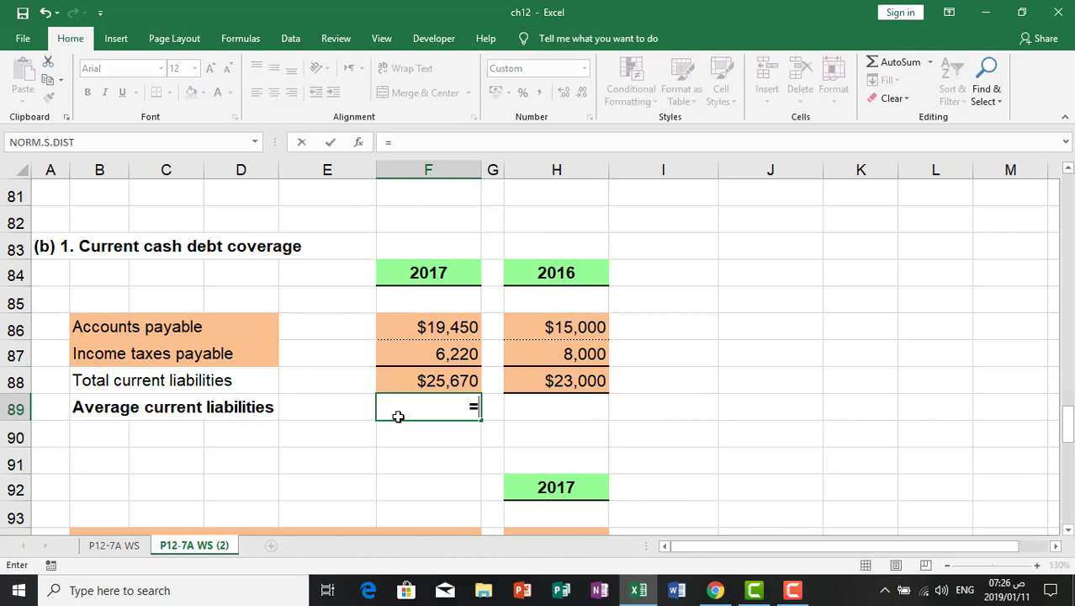
pyautogui.click(417, 386)
pyautogui.write('+')
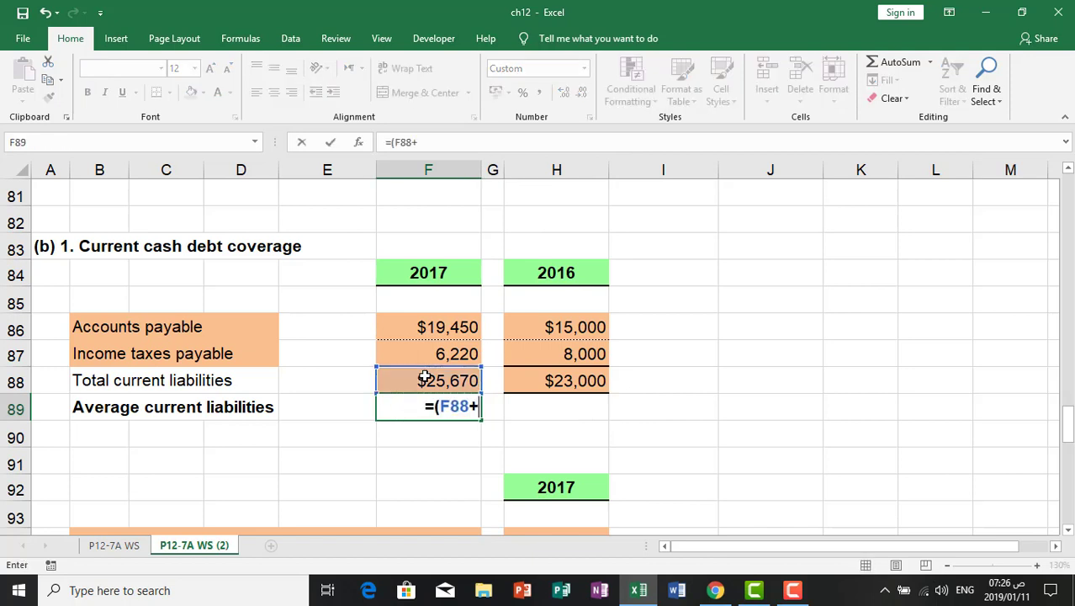
pyautogui.click(590, 383)
pyautogui.write(')')
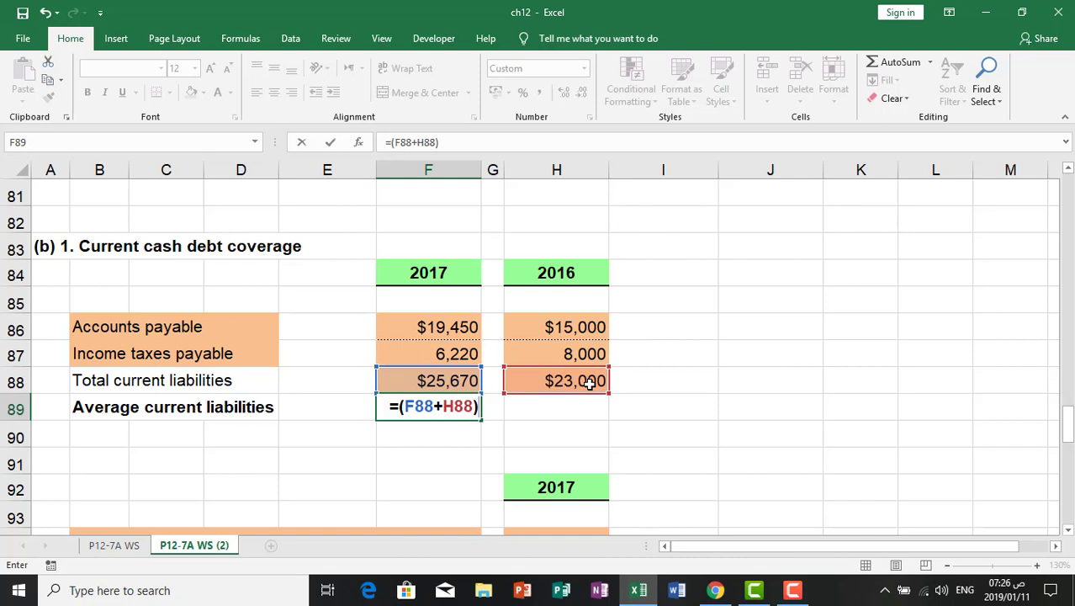
pyautogui.write('2')
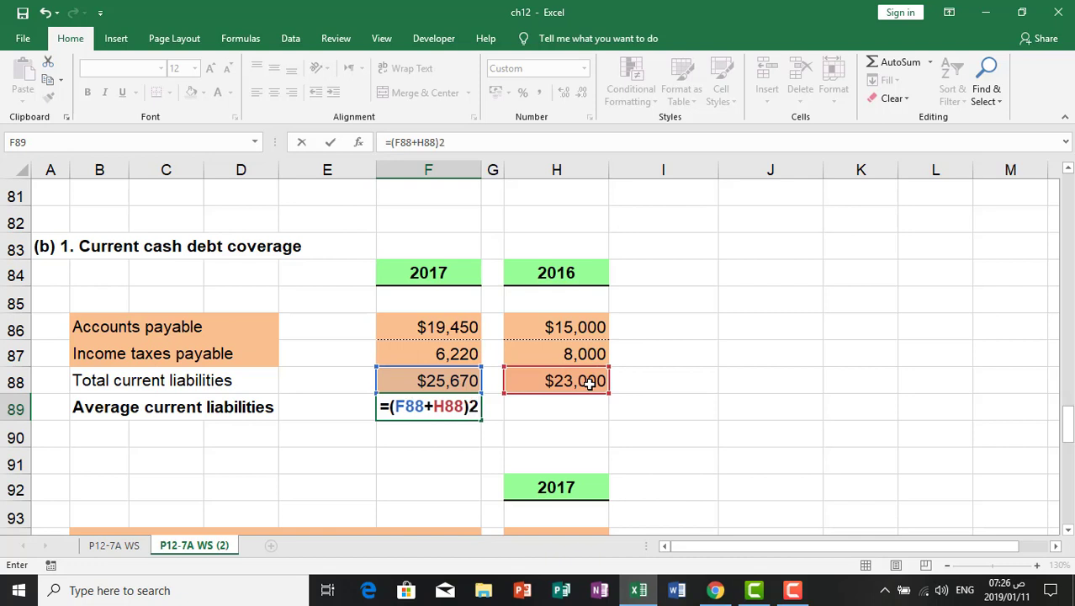
pyautogui.press('BackSpace')
pyautogui.write('/2')
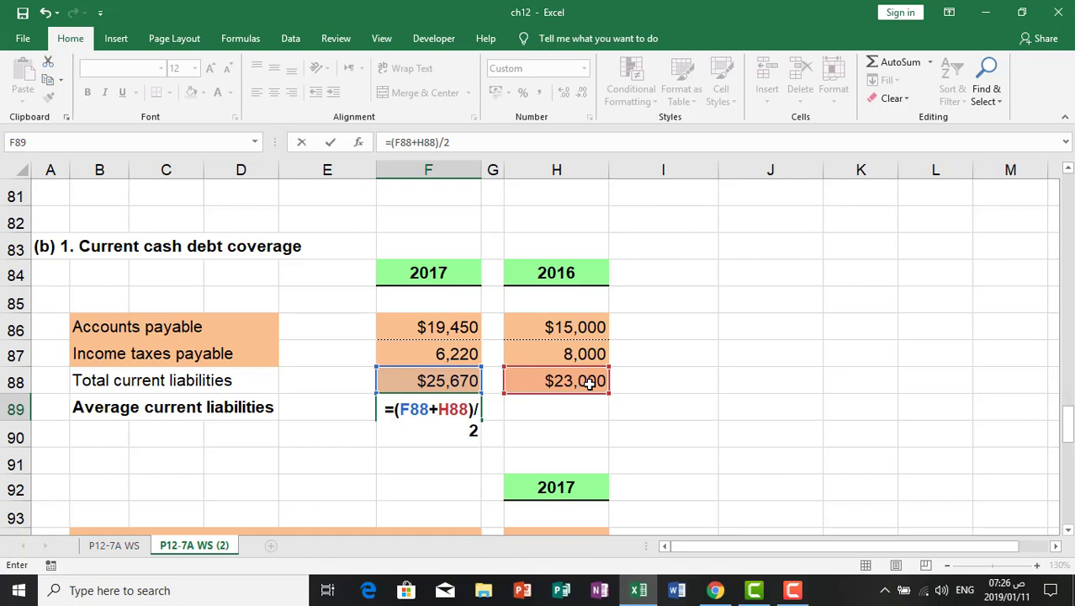
pyautogui.press('Return')
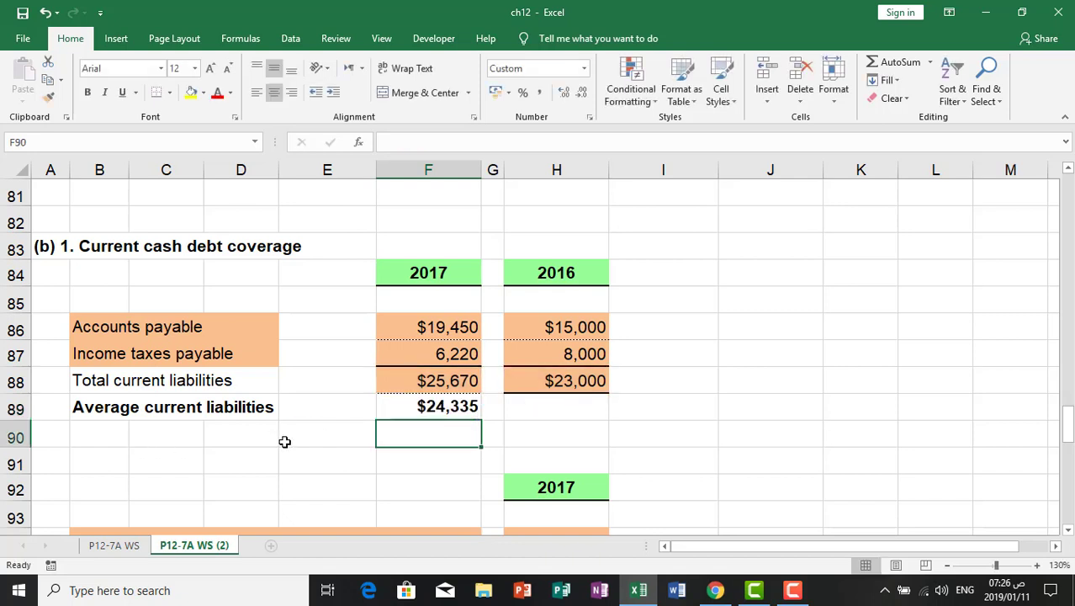
# Link cell B94 to the net cash provided by operating activities amount in I66.
pyautogui.scroll(-2, 284, 442)
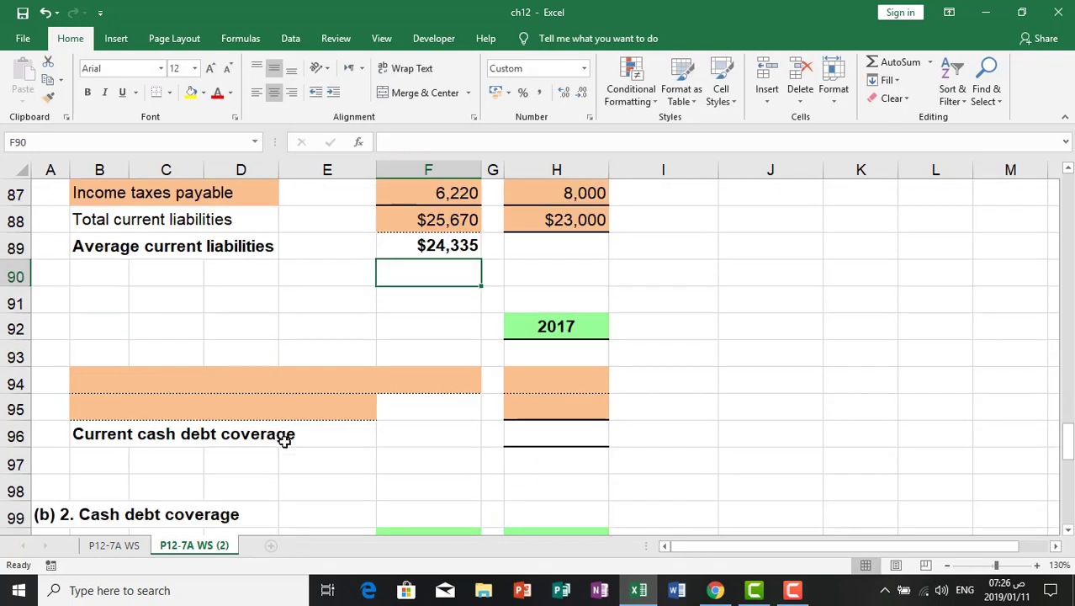
pyautogui.click(102, 384)
pyautogui.write('=')
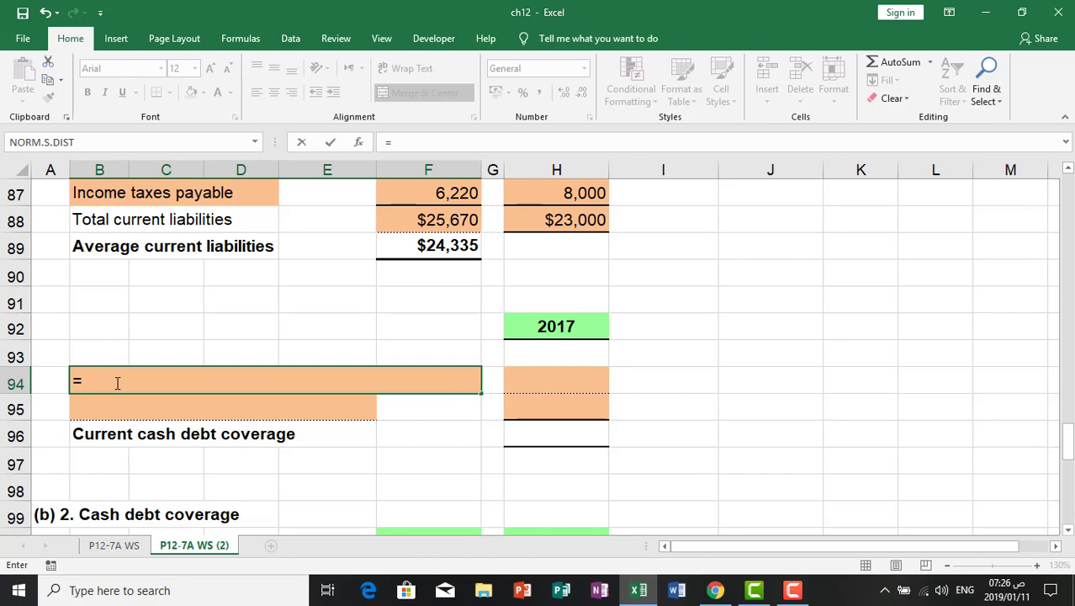
pyautogui.scroll(12, 139, 379)
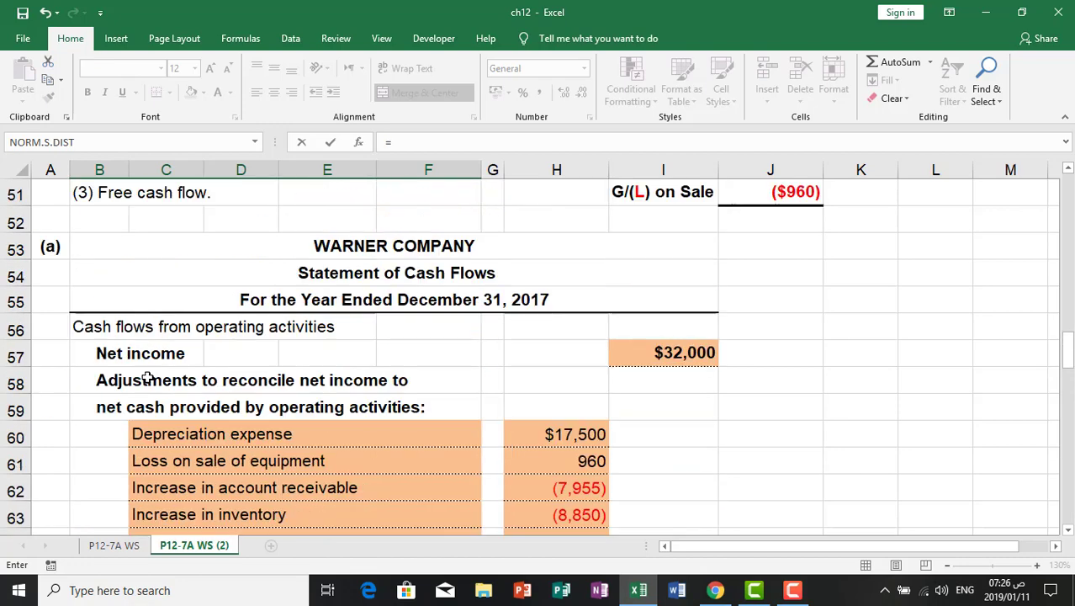
pyautogui.scroll(-3, 148, 383)
pyautogui.click(665, 356)
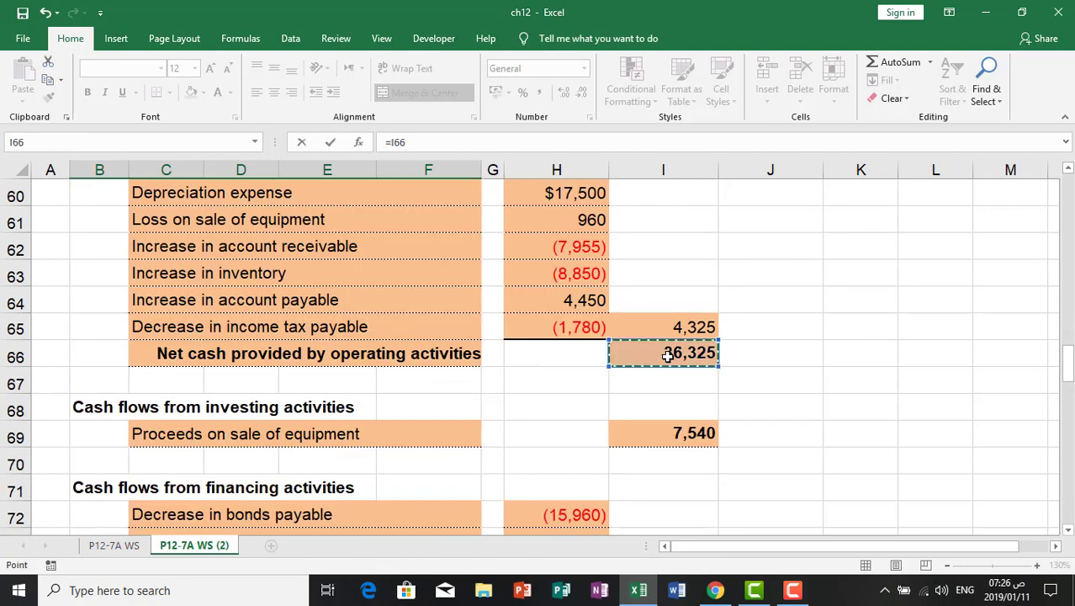
pyautogui.press('Return')
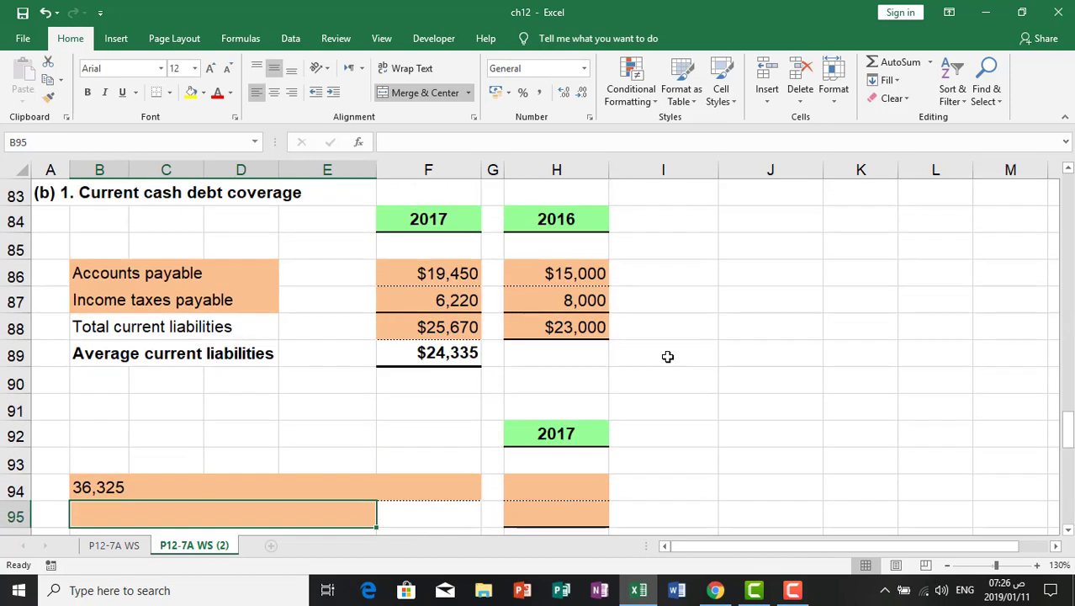
# Replace the formula in B94 with a link to the Net cash provided by operating activities label in C66.
pyautogui.click(71, 489)
pyautogui.doubleClick(85, 487)
pyautogui.write('=')
pyautogui.scroll(6, 85, 487)
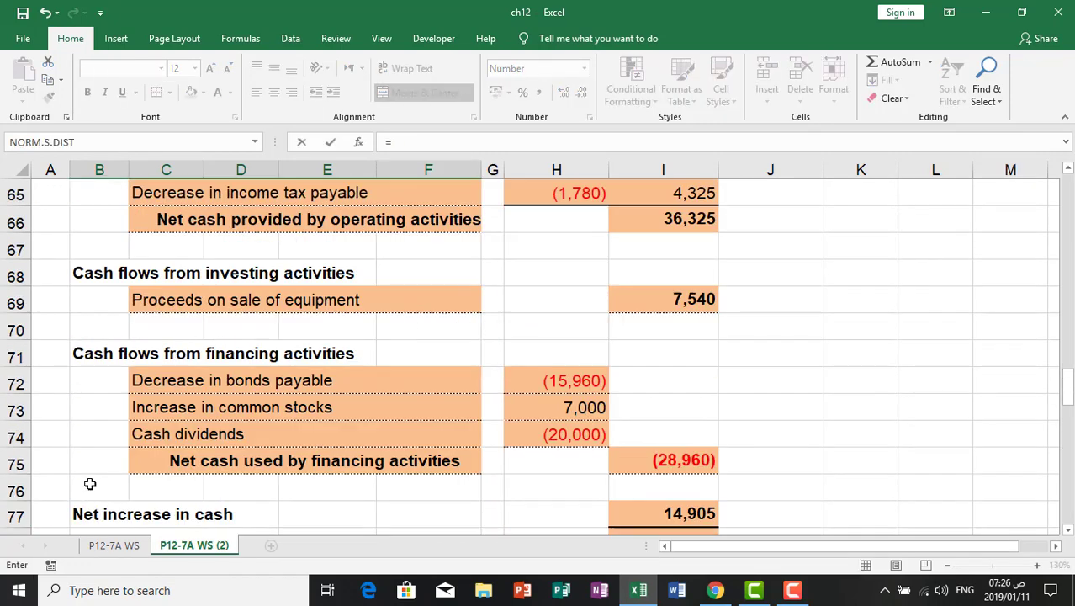
pyautogui.click(175, 226)
pyautogui.press('Return')
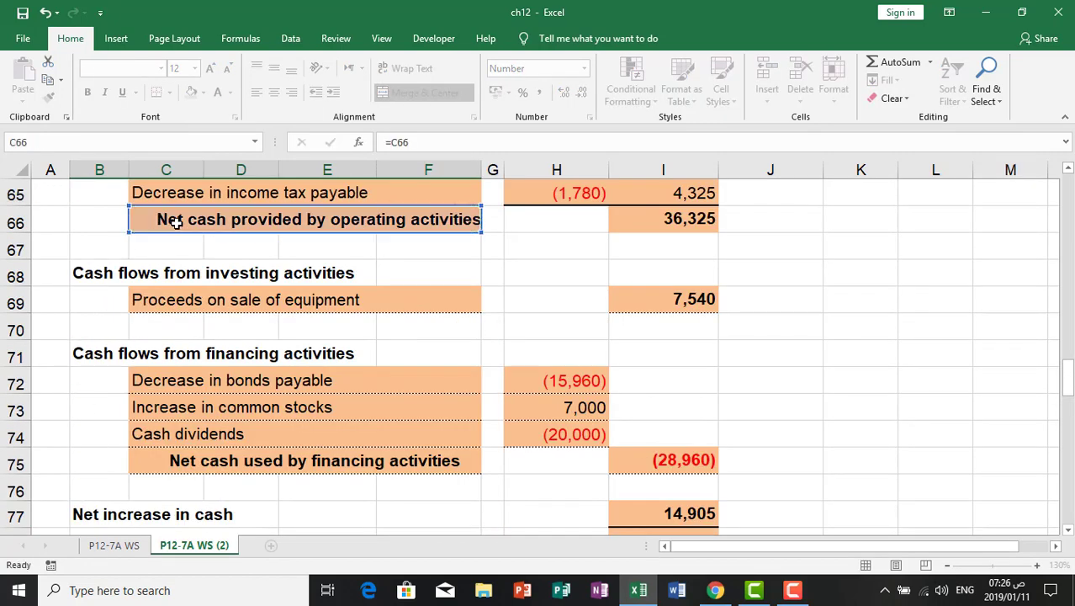
# Link H94 to the net cash provided by operating activities amount in I66.
pyautogui.click(571, 485)
pyautogui.write('=')
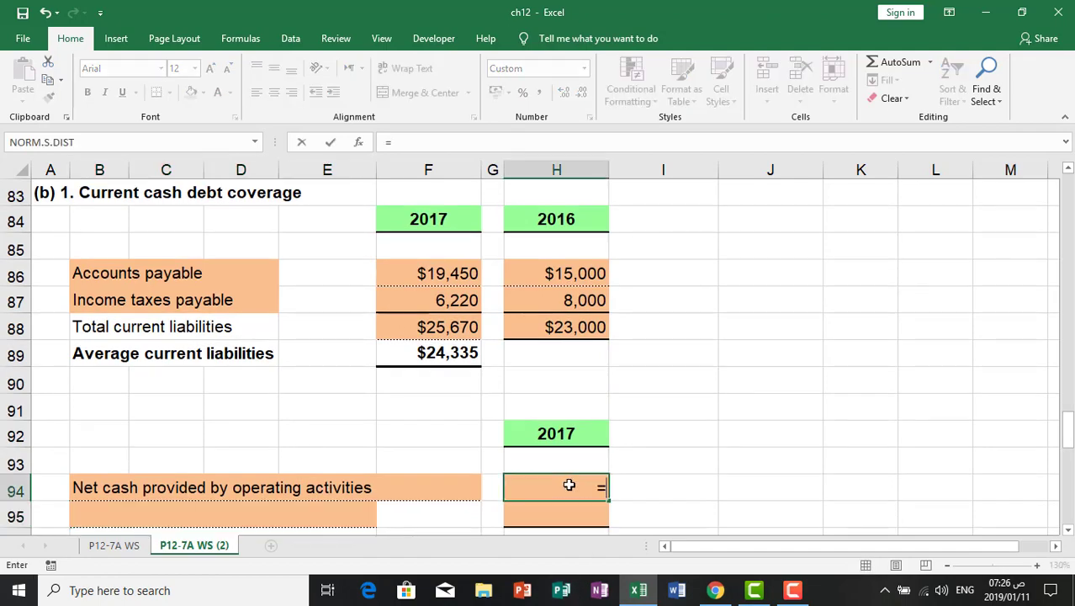
pyautogui.scroll(5, 530, 488)
pyautogui.scroll(4, 531, 491)
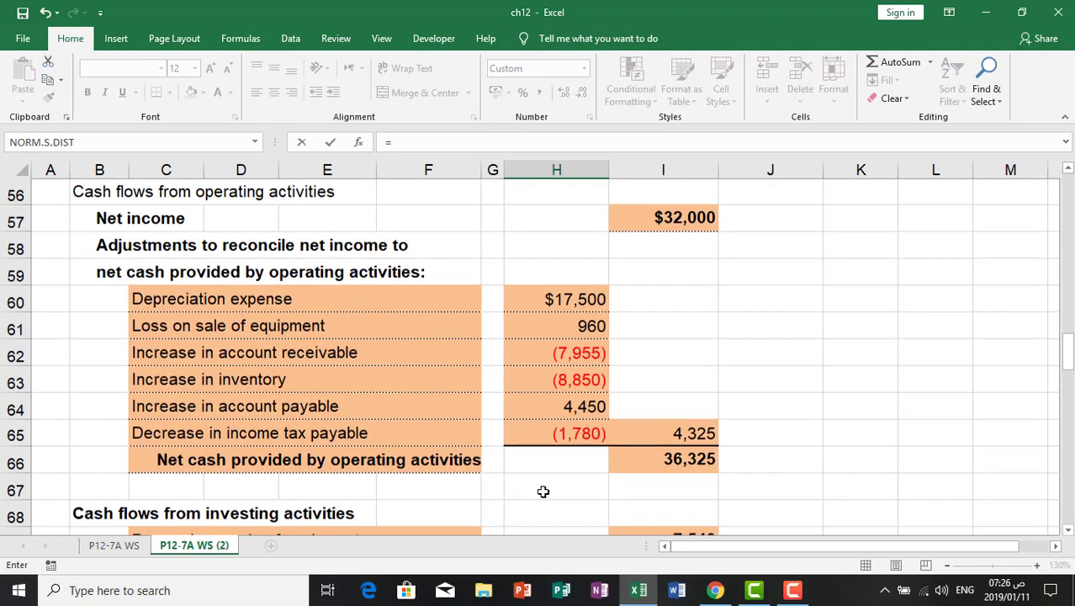
pyautogui.click(703, 460)
pyautogui.press('Return')
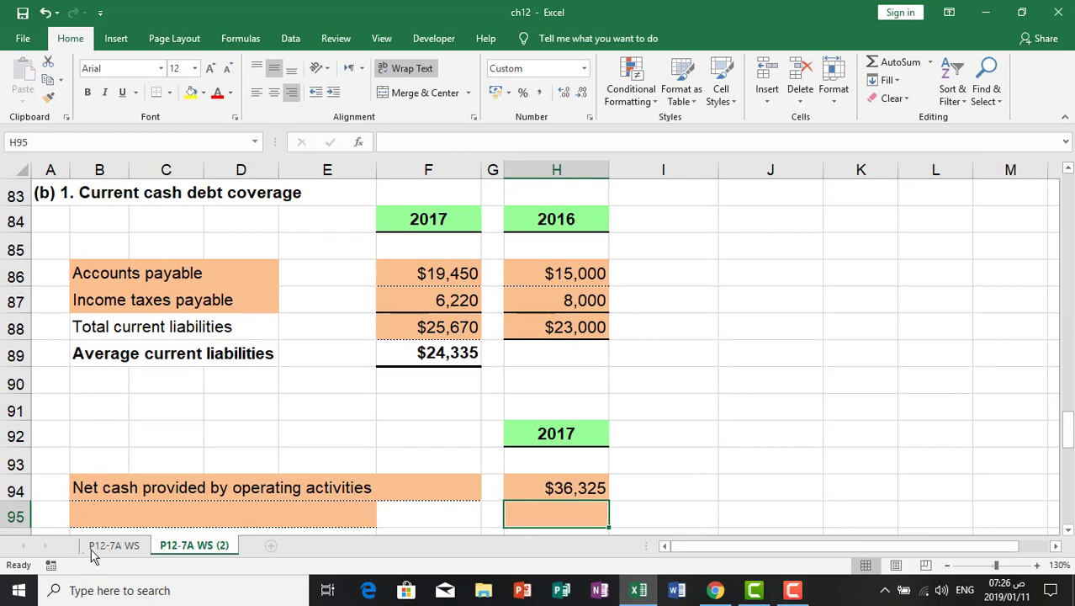
# Fill row 95 by linking B95 to the Average current liabilities label in B89 and H95 to its amount in F89.
pyautogui.click(110, 514)
pyautogui.write('=')
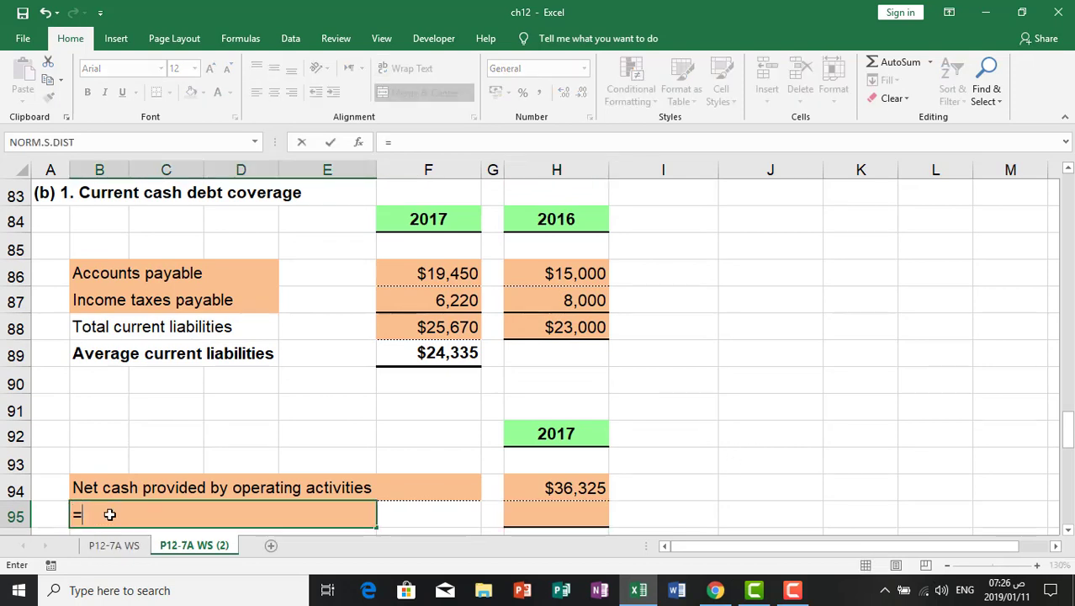
pyautogui.click(96, 346)
pyautogui.press('Return')
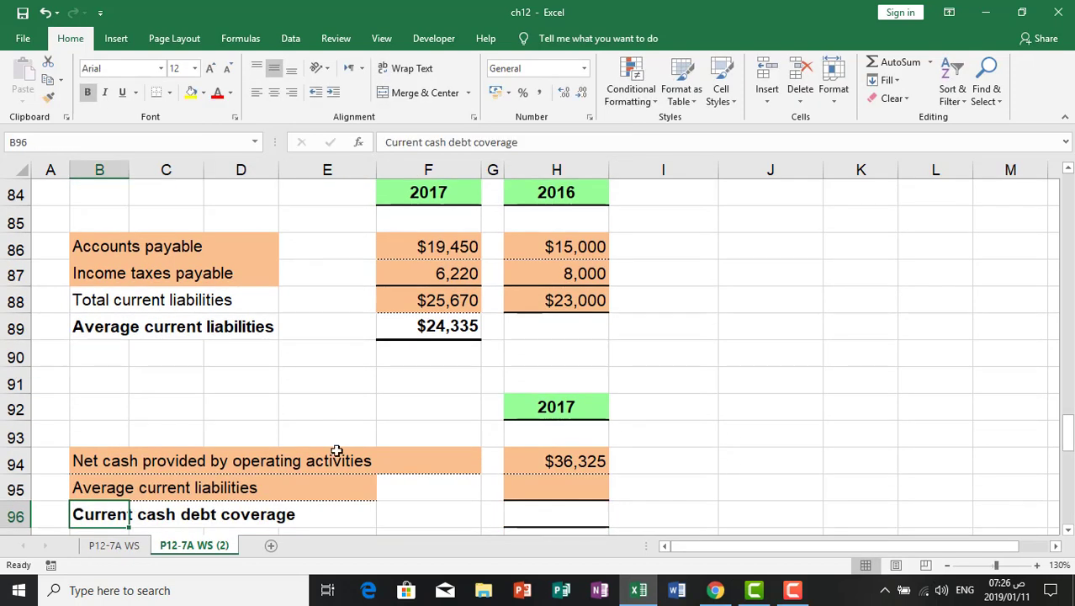
pyautogui.click(548, 485)
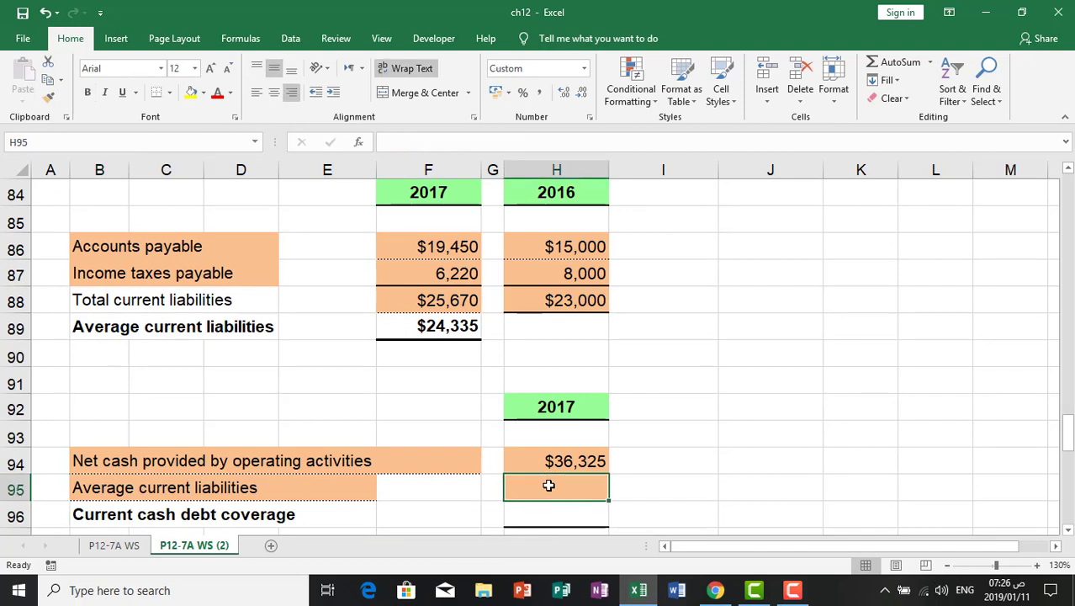
pyautogui.write('=')
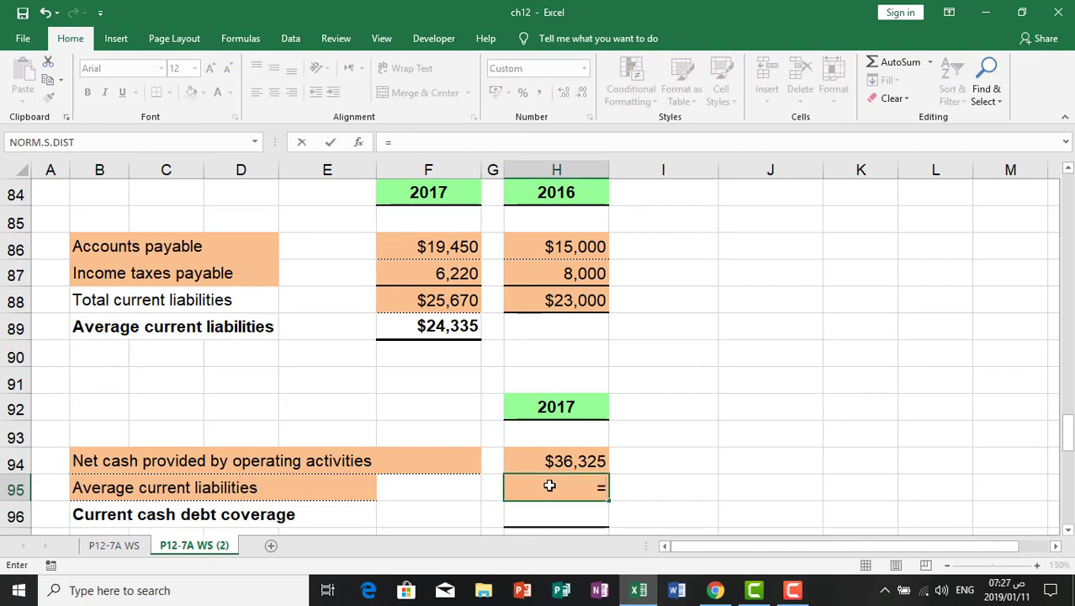
pyautogui.click(448, 326)
pyautogui.press('Return')
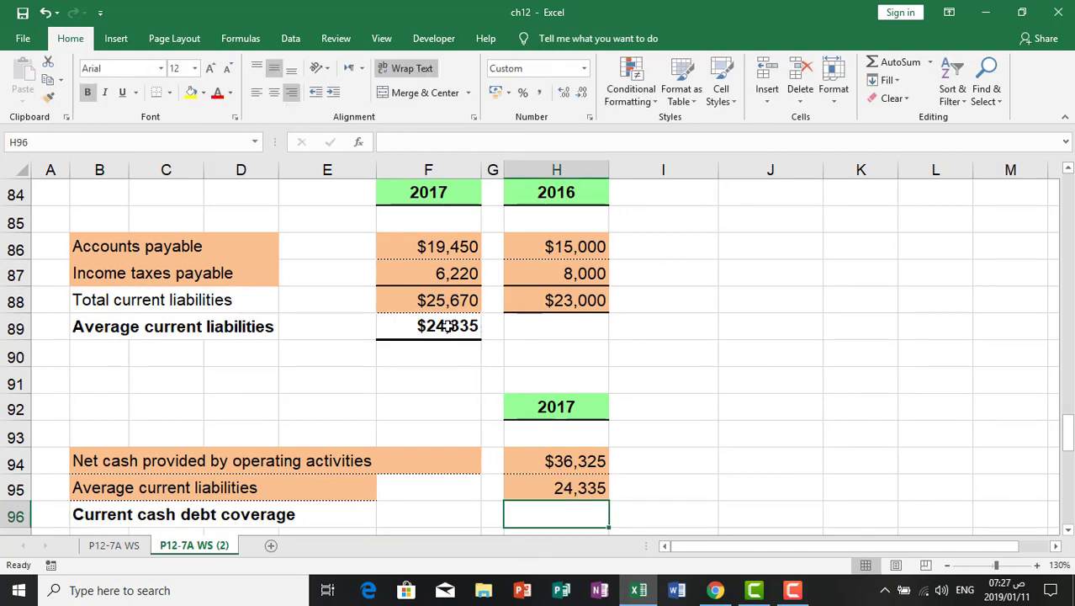
# Calculate the current cash debt coverage in H96 with the formula =H94/H95.
pyautogui.write('=')
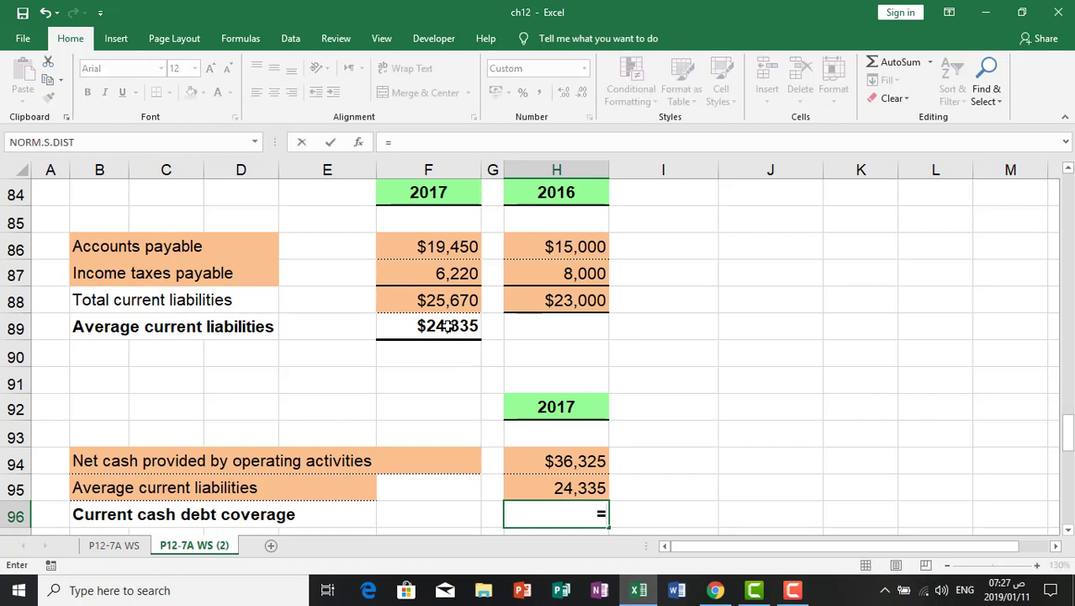
pyautogui.click(567, 460)
pyautogui.write('*')
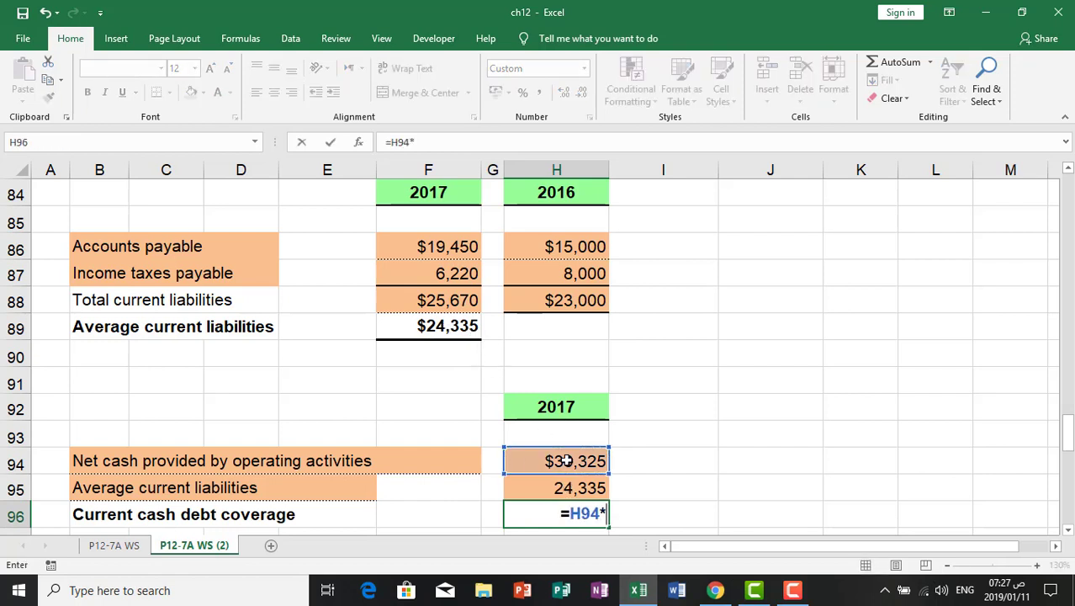
pyautogui.press('BackSpace')
pyautogui.write('/')
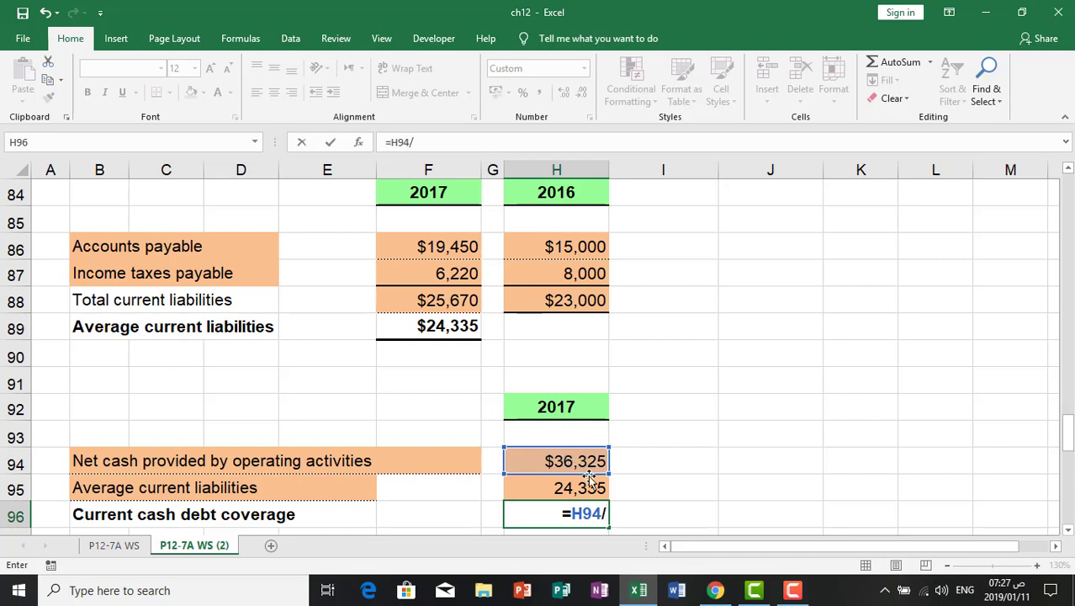
pyautogui.click(586, 487)
pyautogui.press('Return')
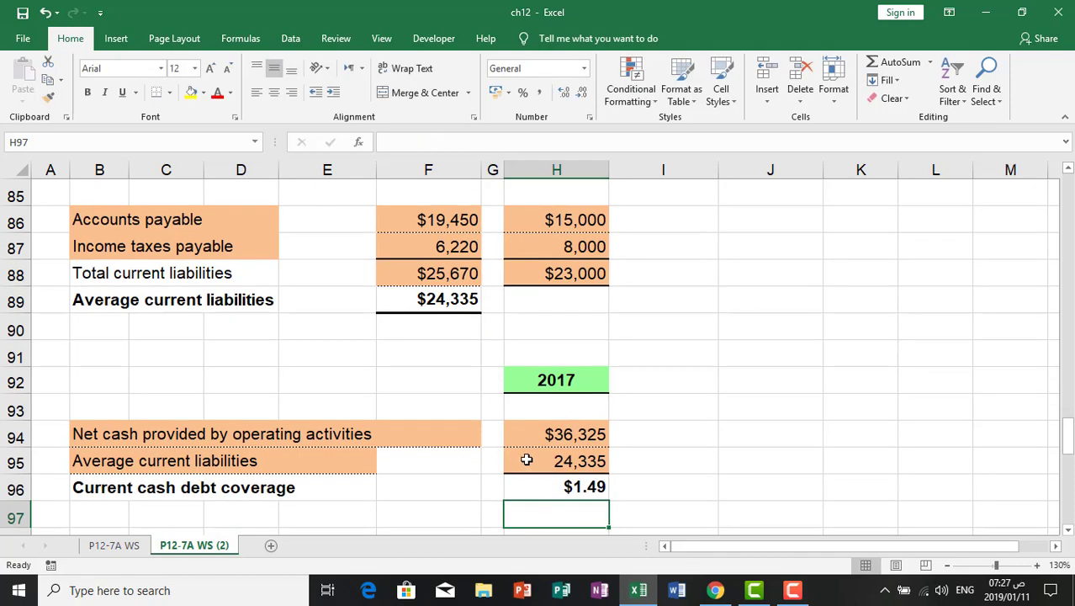
pyautogui.scroll(-1, 583, 410)
pyautogui.click(586, 406)
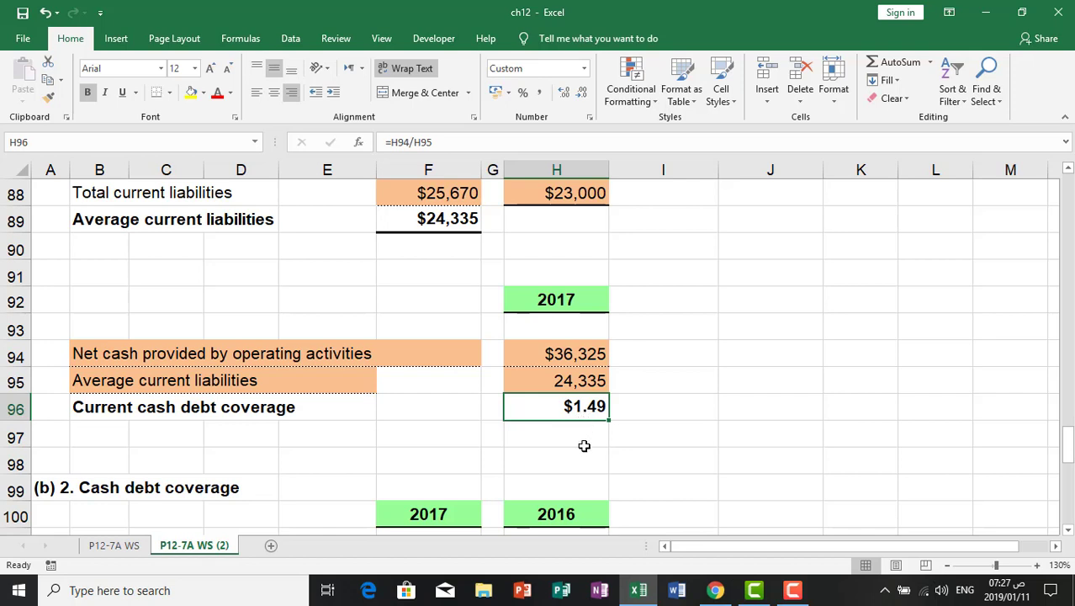
pyautogui.scroll(-2, 584, 446)
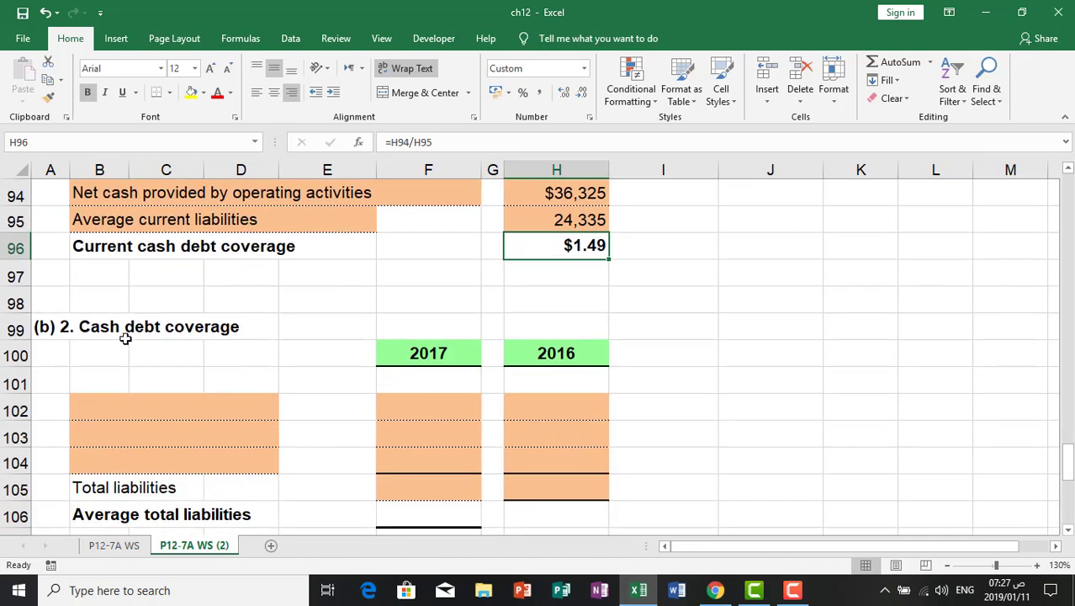
pyautogui.scroll(5, 207, 353)
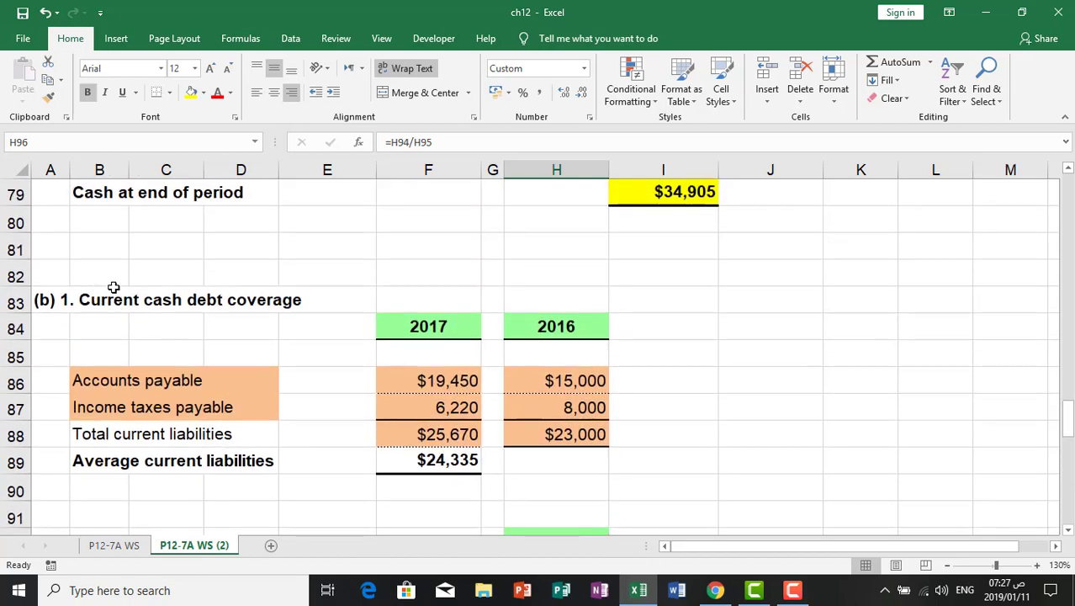
pyautogui.scroll(-4, 151, 355)
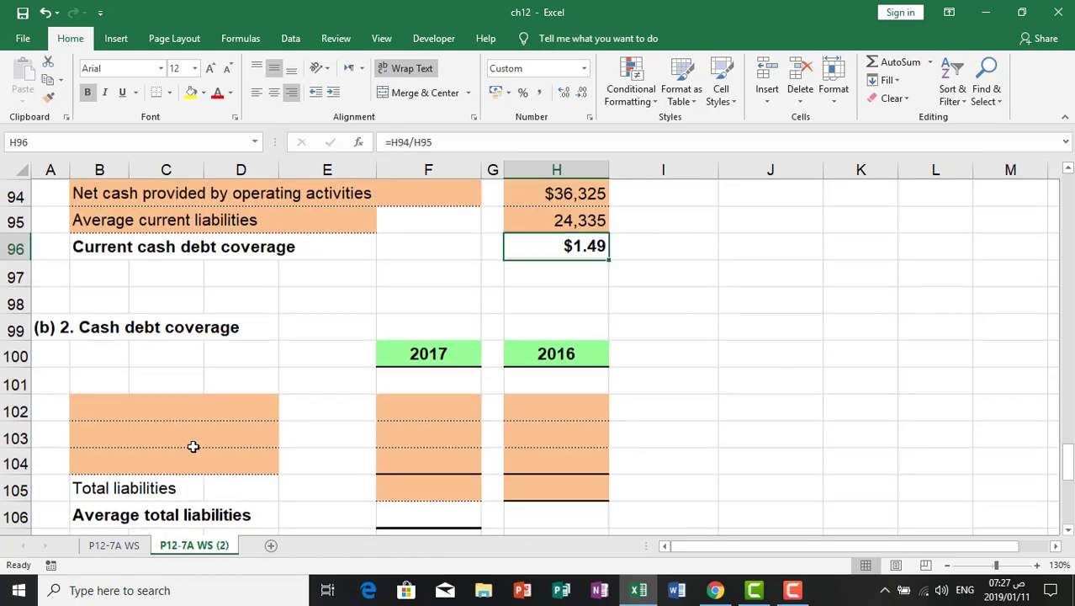
# In the Cash debt coverage section, link B102 to the Accounts payable label in B86 and B103 to the Income taxes payable label in B87.
pyautogui.scroll(-1, 191, 444)
pyautogui.click(98, 401)
pyautogui.write('=')
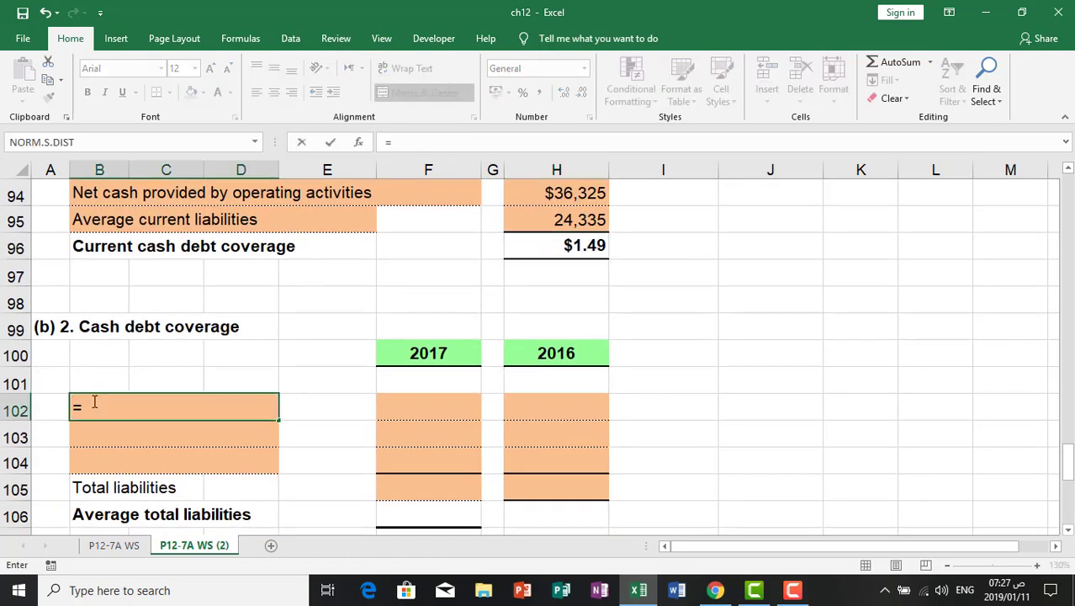
pyautogui.scroll(4, 93, 400)
pyautogui.click(92, 290)
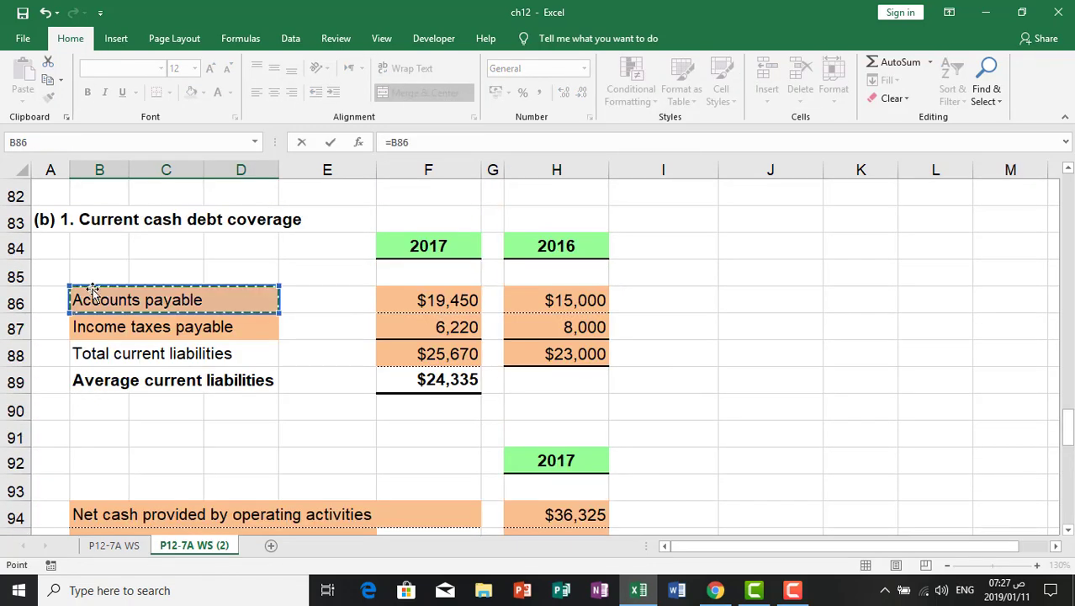
pyautogui.press('Return')
pyautogui.write('=')
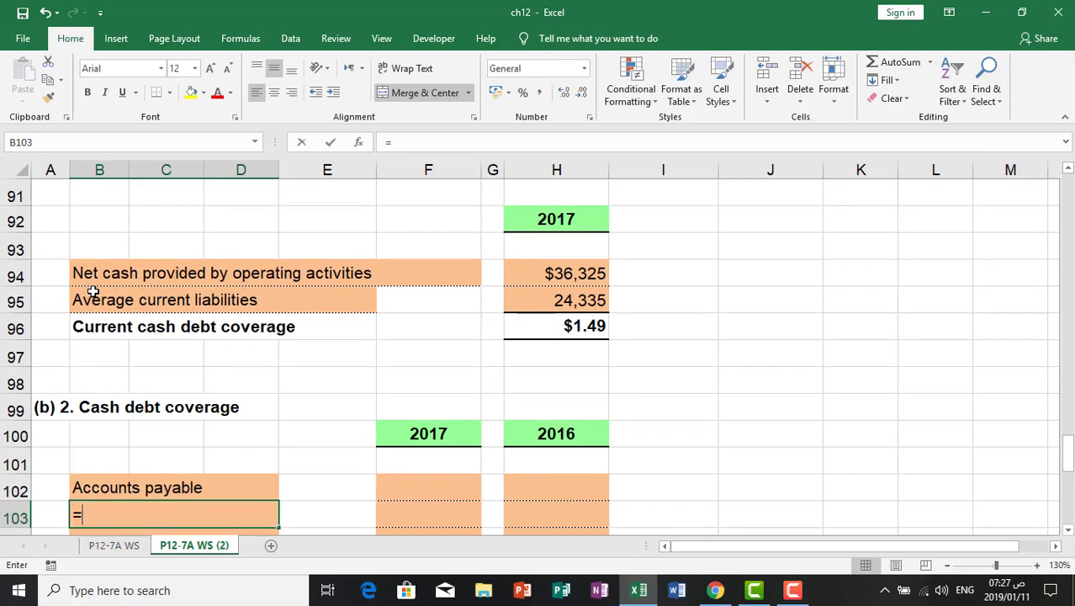
pyautogui.scroll(2, 92, 291)
pyautogui.click(117, 247)
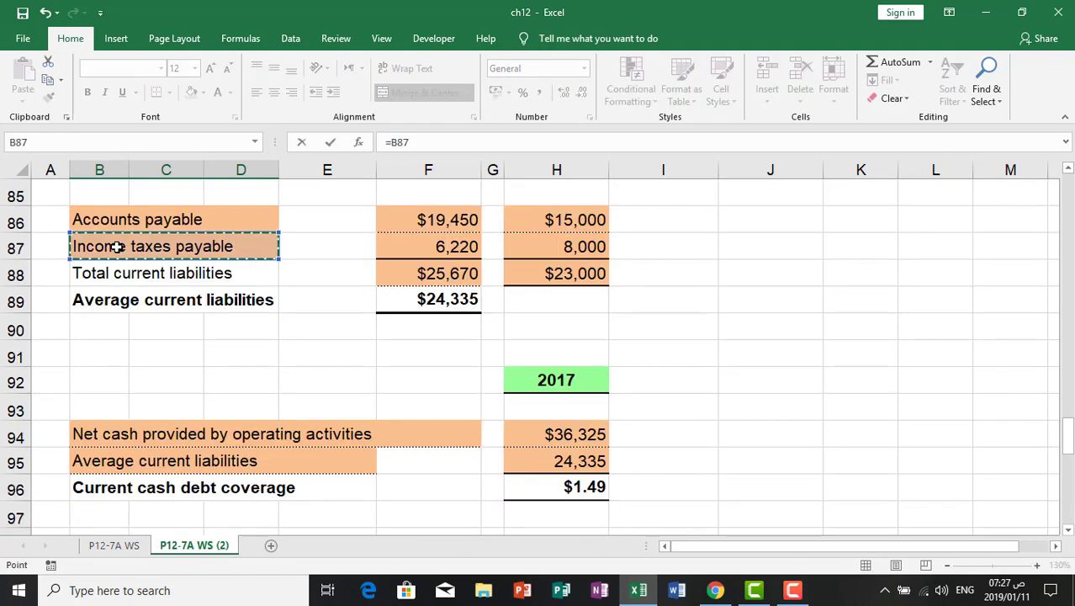
pyautogui.press('Return')
# Link B104 to the Bonds payable label in B20 of the balance sheet.
pyautogui.write('=')
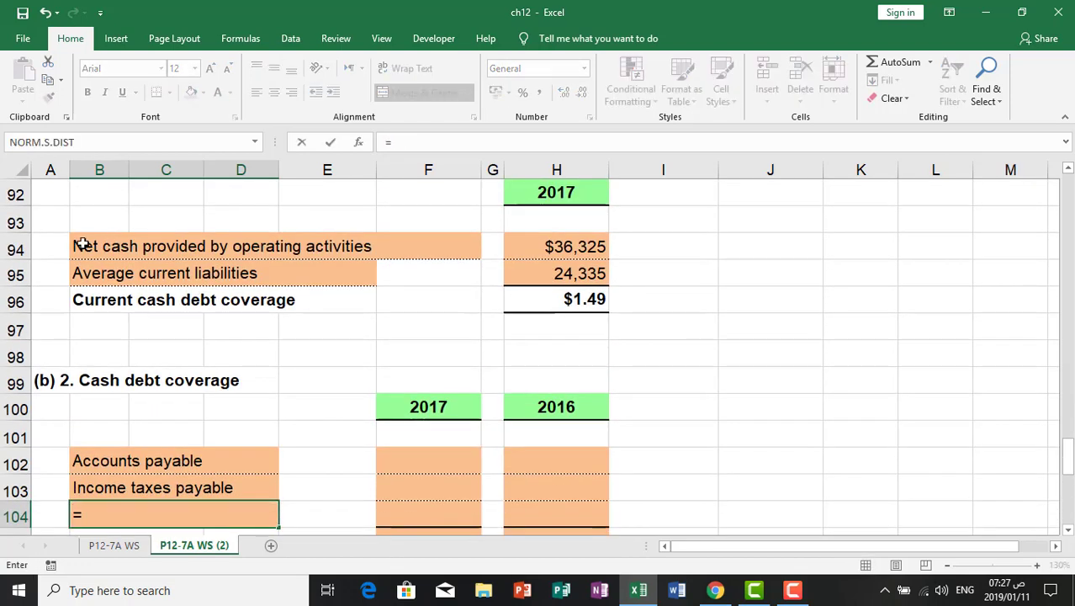
pyautogui.scroll(4, 82, 243)
pyautogui.scroll(11, 159, 388)
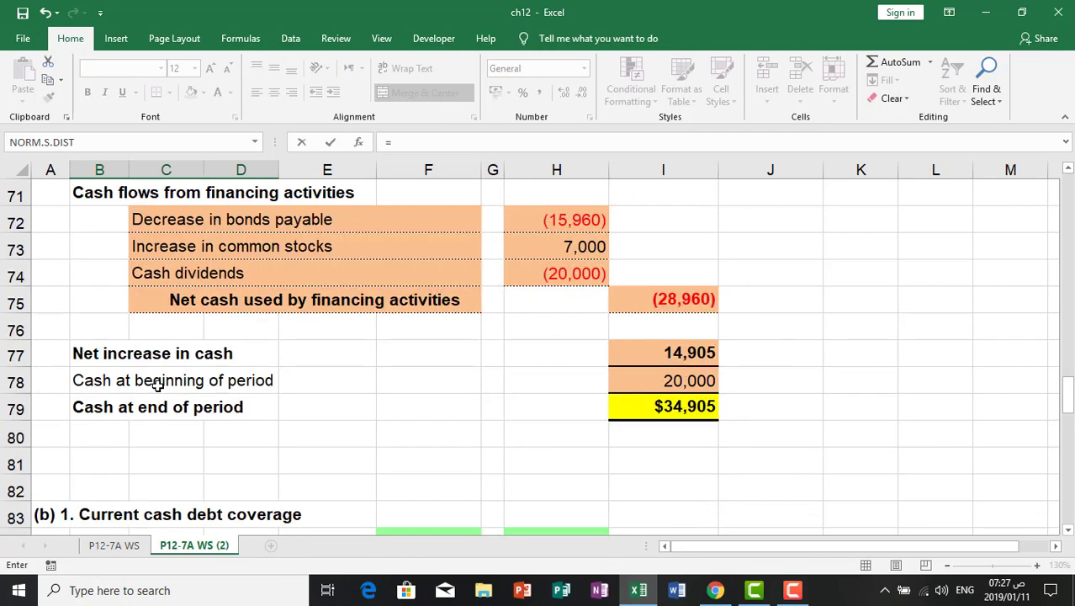
pyautogui.scroll(6, 159, 389)
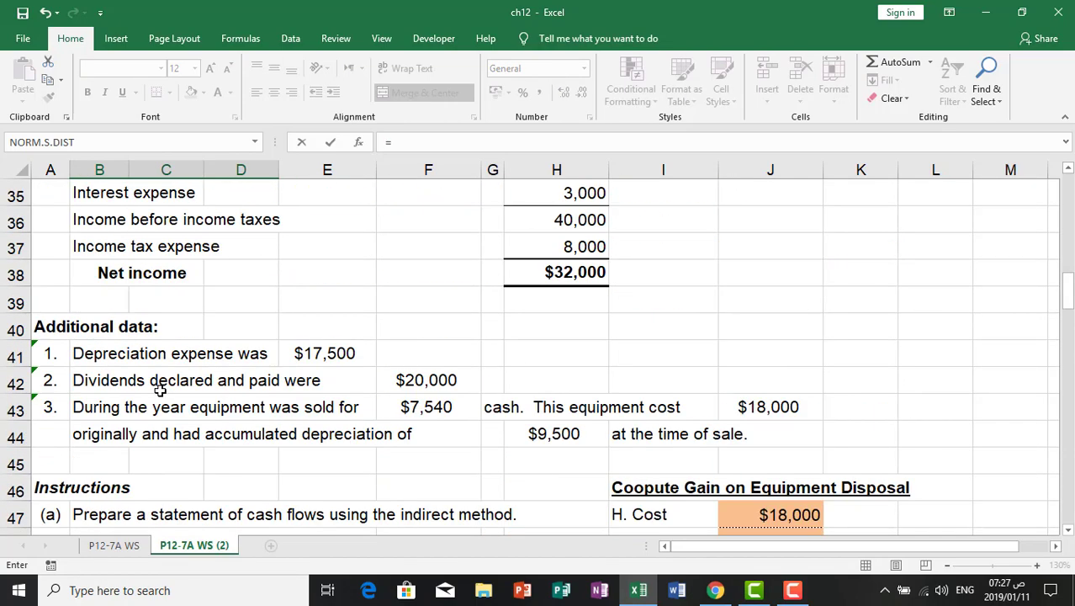
pyautogui.scroll(4, 159, 389)
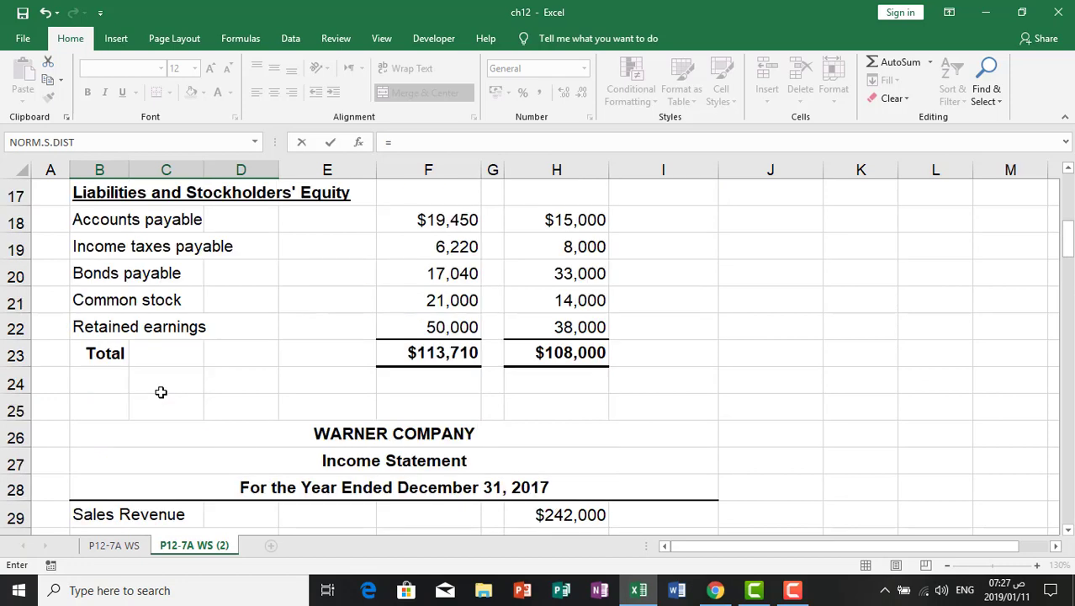
pyautogui.click(88, 275)
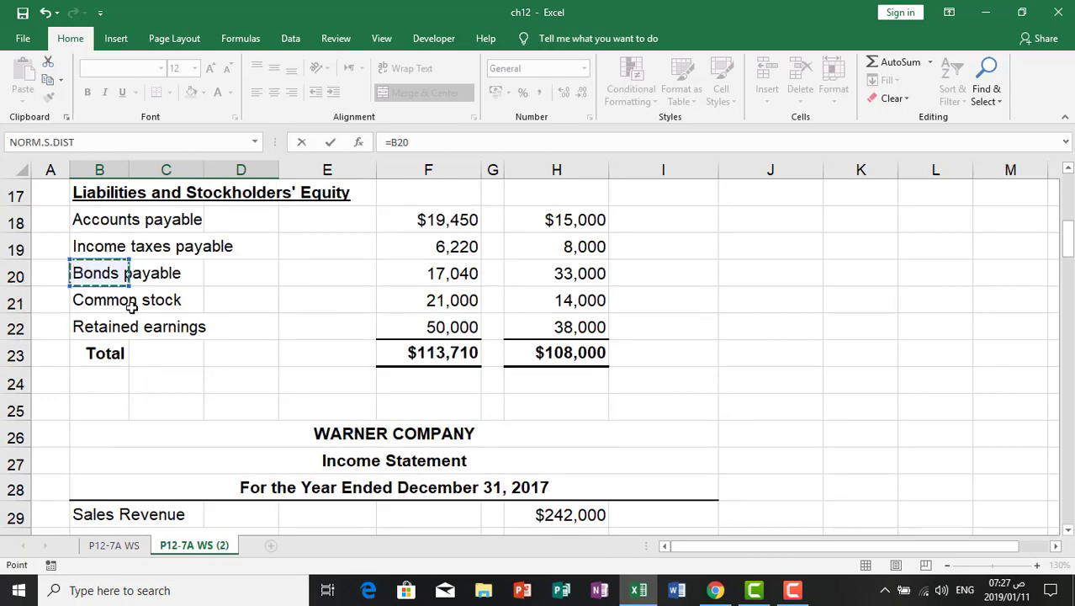
pyautogui.press('Escape')
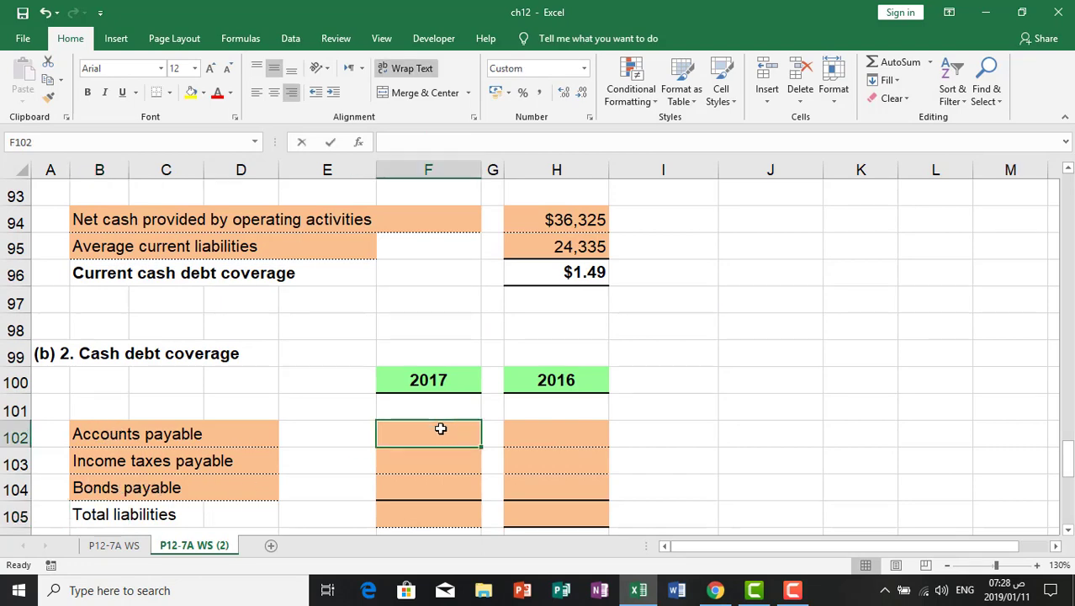
# Link the 2017 Accounts payable cell F102 to the amount in F86.
pyautogui.write('=')
pyautogui.scroll(3, 446, 421)
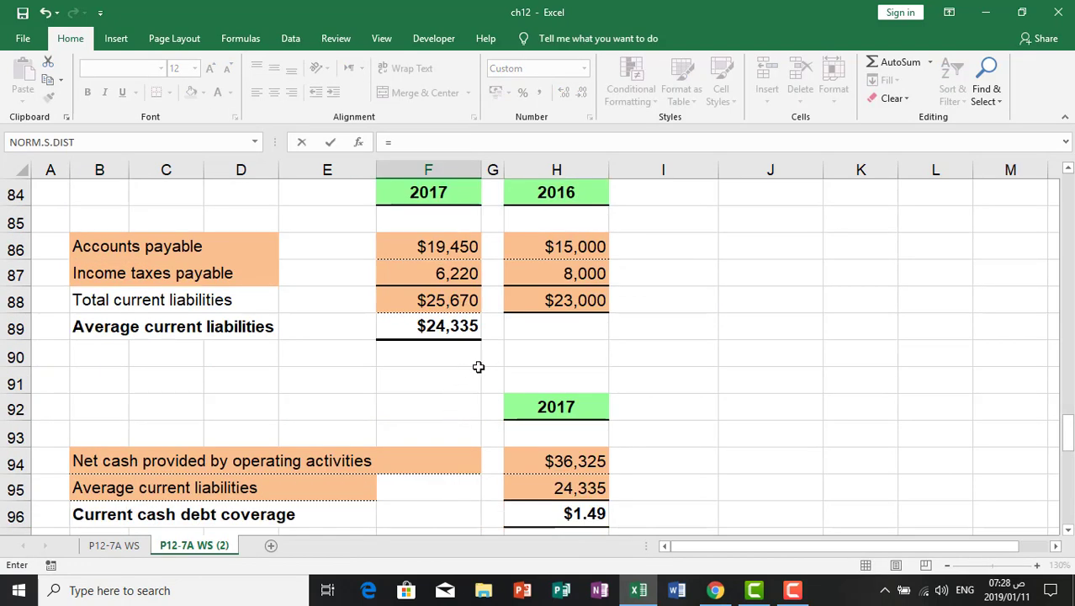
pyautogui.click(471, 246)
pyautogui.press('Return')
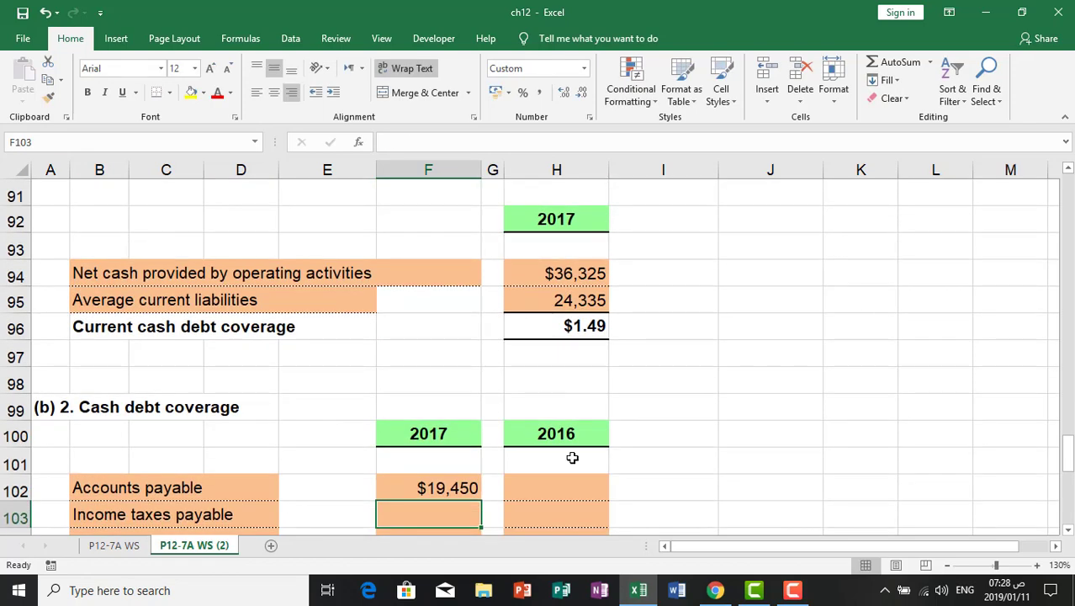
# Link the 2016 Accounts payable cell H102 to the amount in H86.
pyautogui.click(595, 494)
pyautogui.write('=')
pyautogui.scroll(3, 597, 491)
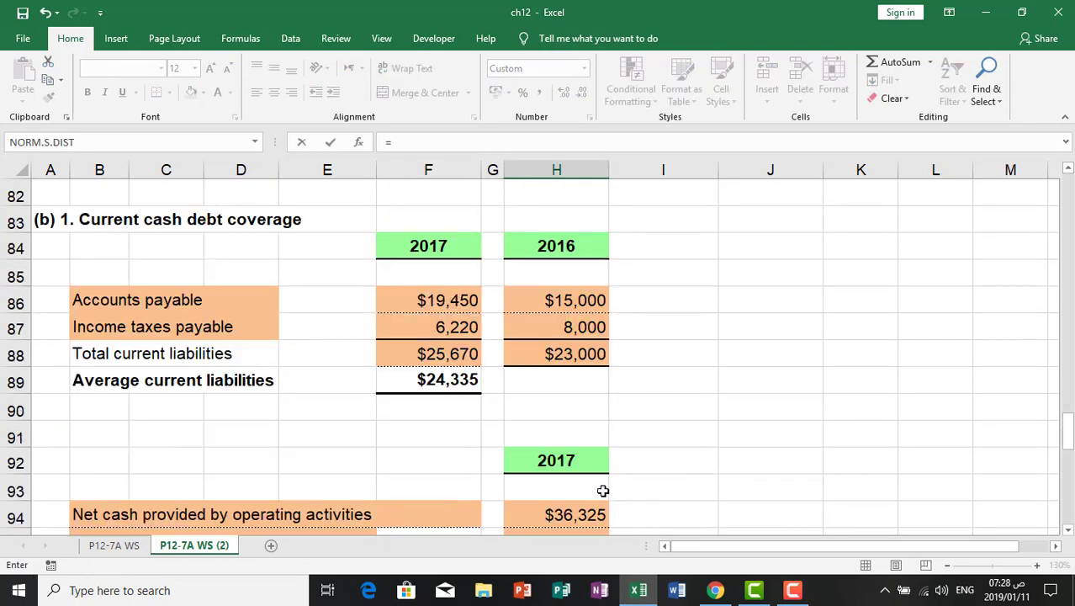
pyautogui.click(573, 301)
pyautogui.press('Return')
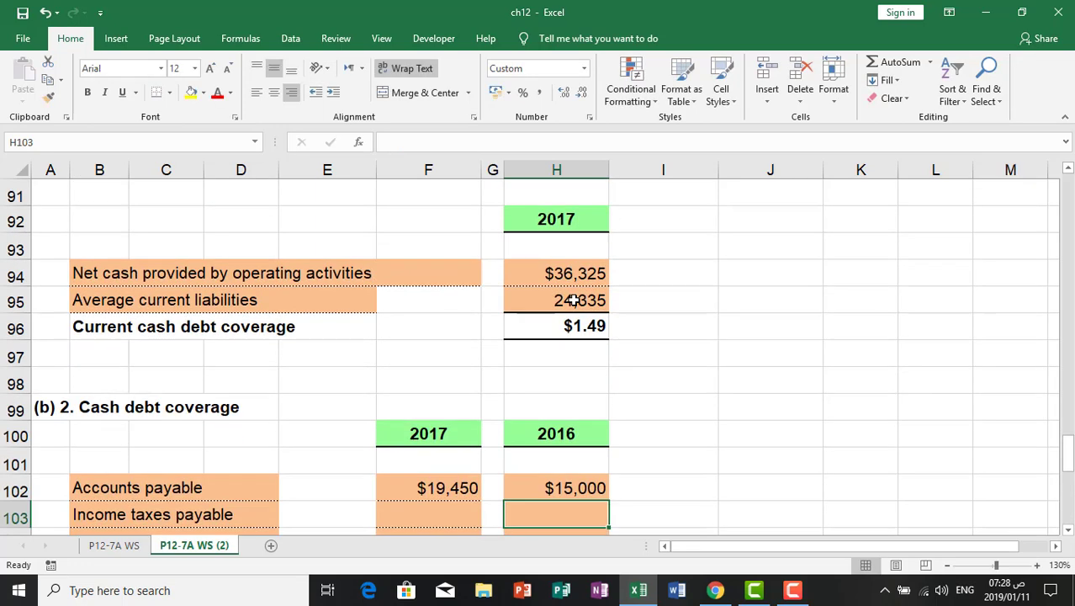
# Copy the Accounts payable amounts in F102:H102 and paste only their formulas into the Income taxes payable and Bonds payable rows, F103:H104.
pyautogui.scroll(-2, 508, 447)
pyautogui.moveTo(441, 327); pyautogui.dragTo(520, 325)
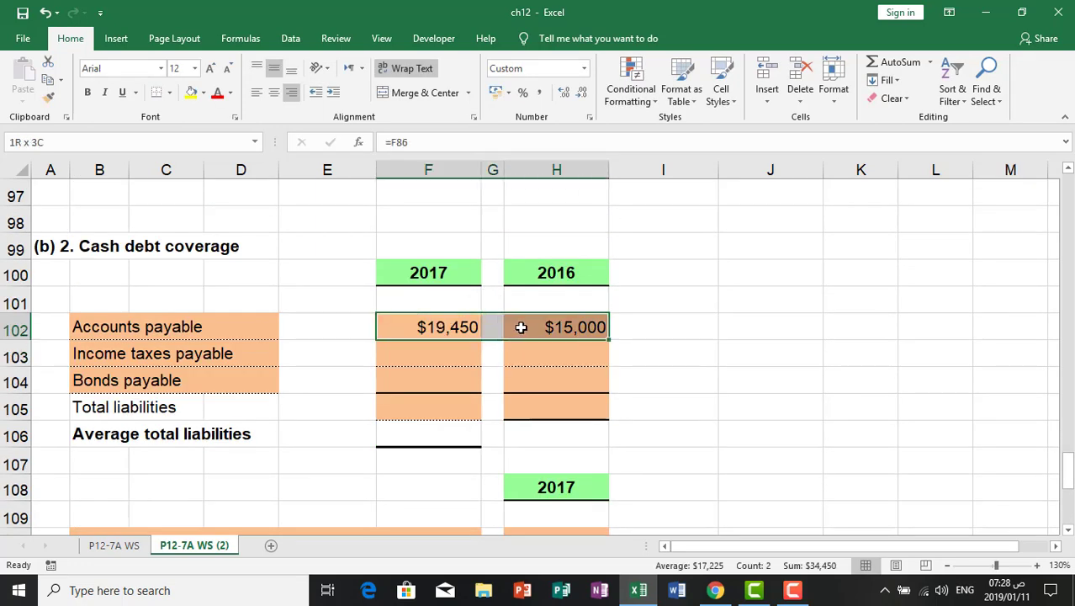
pyautogui.rightClick(520, 325)
pyautogui.click(557, 270)
pyautogui.moveTo(404, 363); pyautogui.dragTo(549, 373)
pyautogui.rightClick(549, 374)
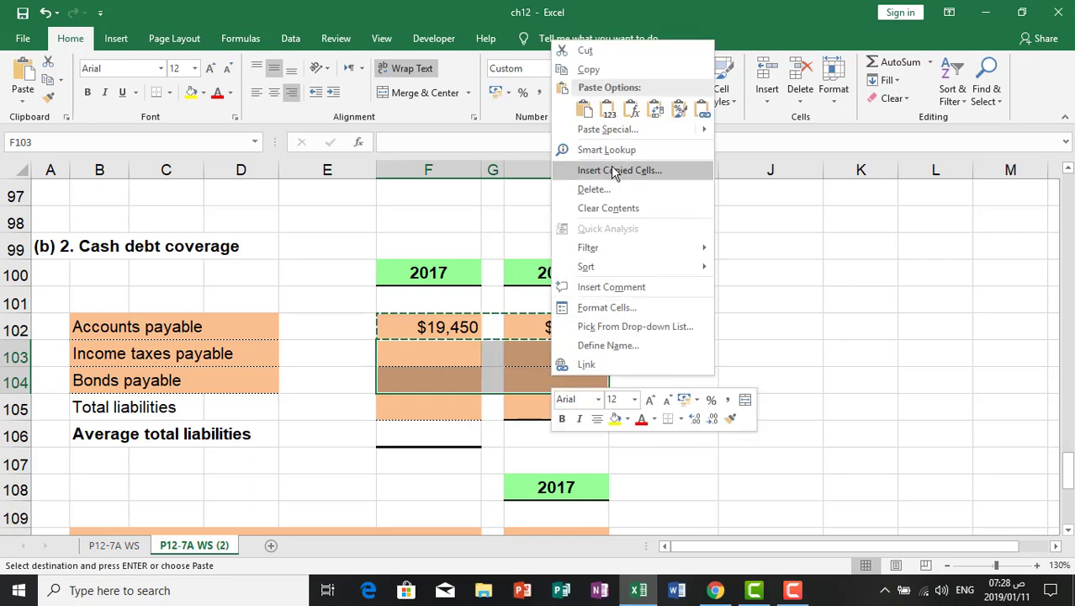
pyautogui.click(607, 128)
pyautogui.click(505, 69)
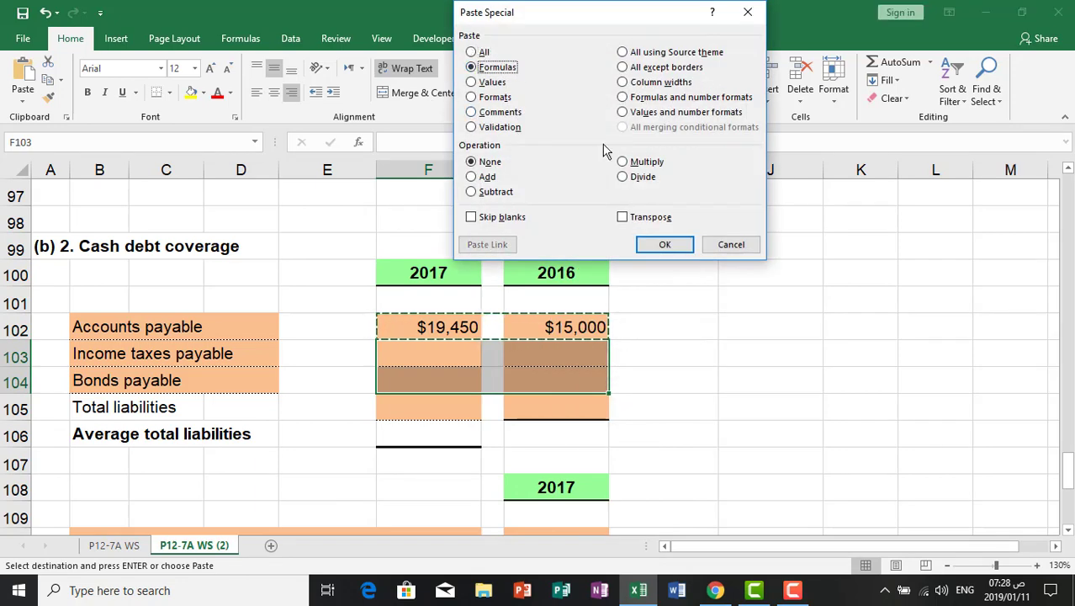
pyautogui.click(663, 244)
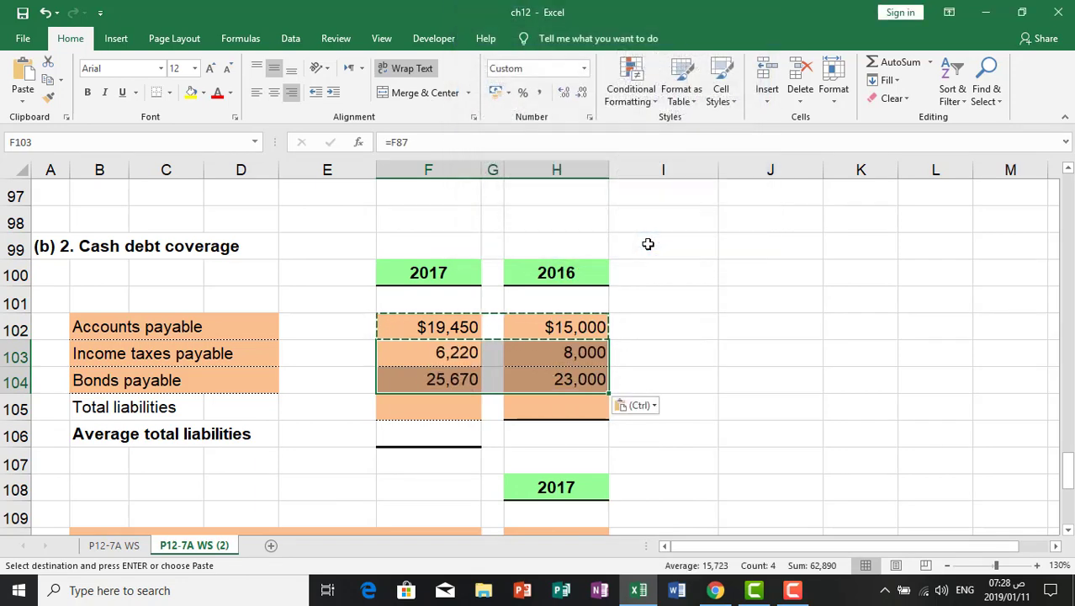
# Total the 2017 liabilities in F105 with =SUM(F102:F104) and copy the formula to the 2016 total in H105.
pyautogui.click(413, 409)
pyautogui.click(893, 71)
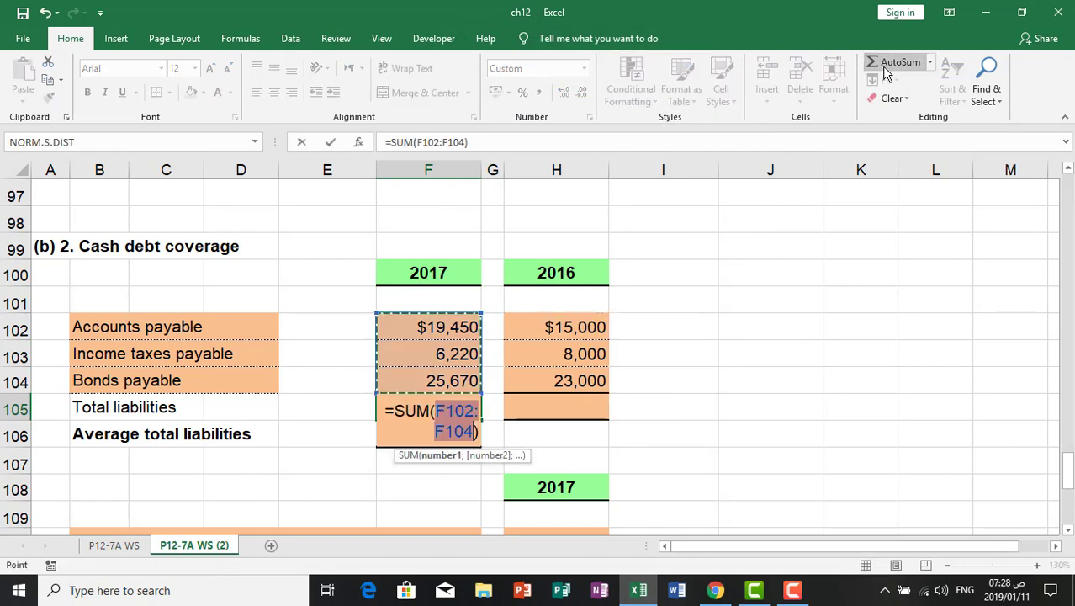
pyautogui.press('Return')
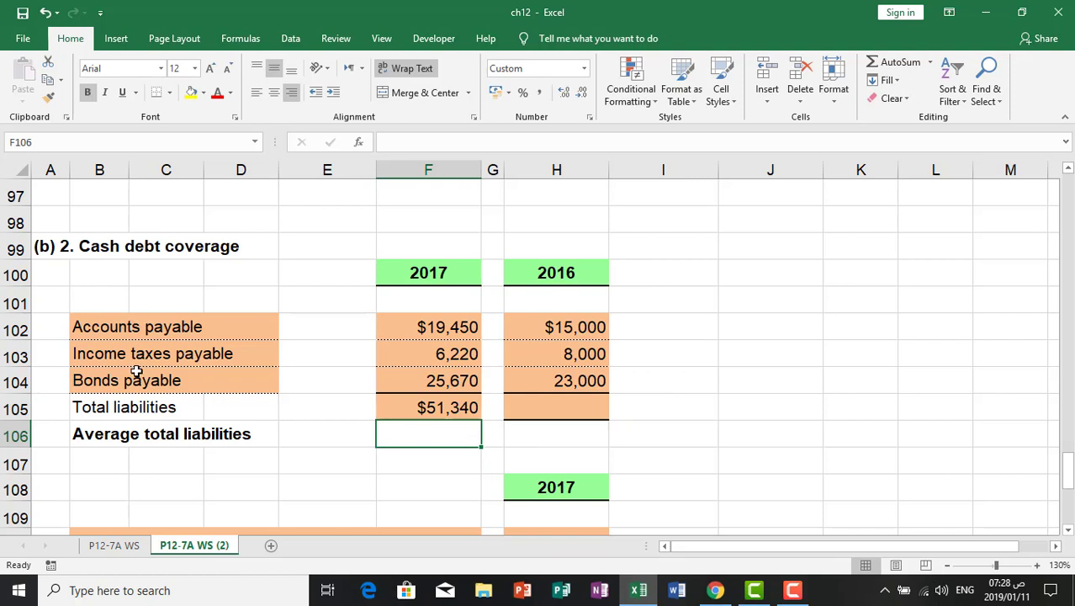
pyautogui.rightClick(453, 409)
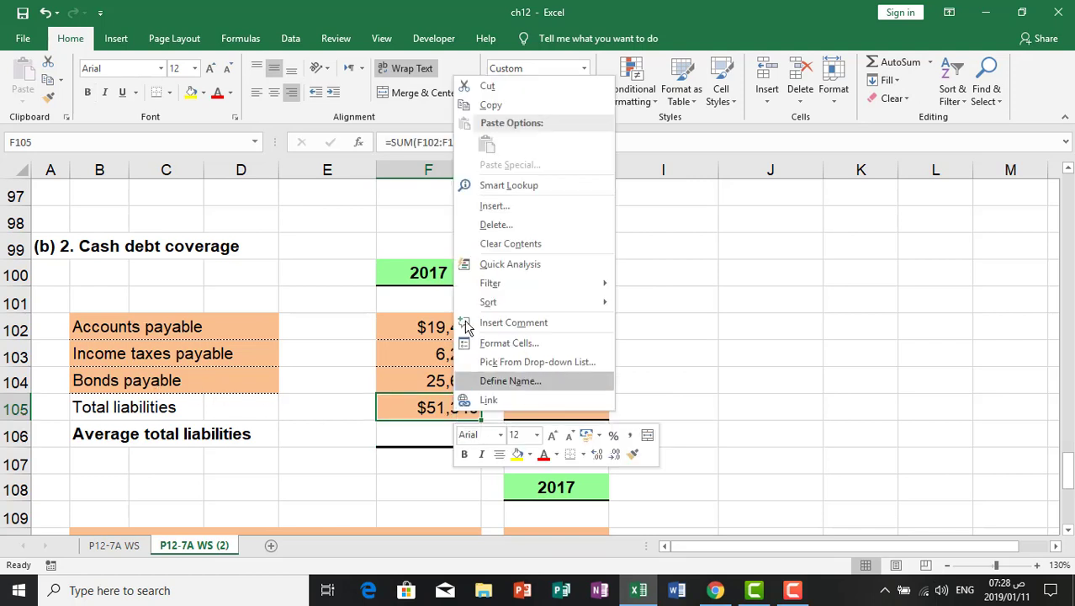
pyautogui.click(506, 104)
pyautogui.rightClick(539, 410)
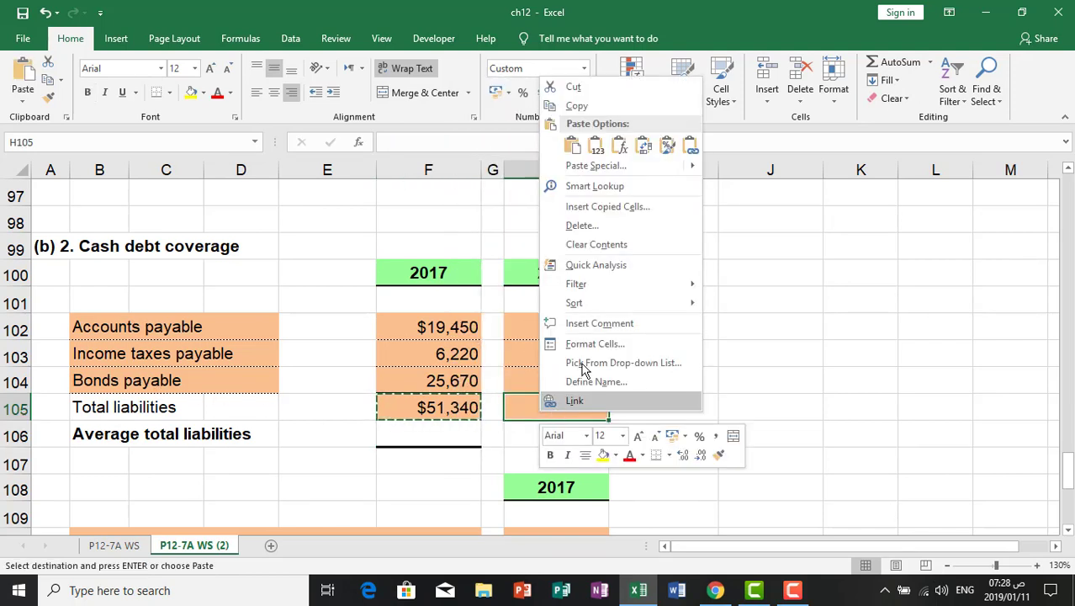
pyautogui.click(572, 146)
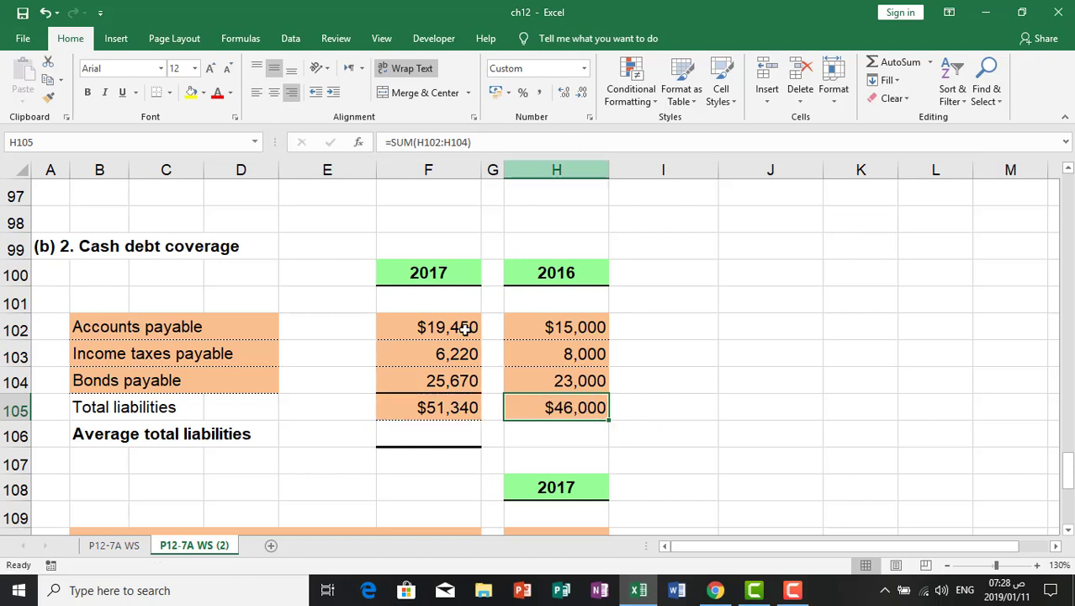
# Calculate the average total liabilities in F106 with the formula =(F105+H105)/2.
pyautogui.click(411, 437)
pyautogui.write('=')
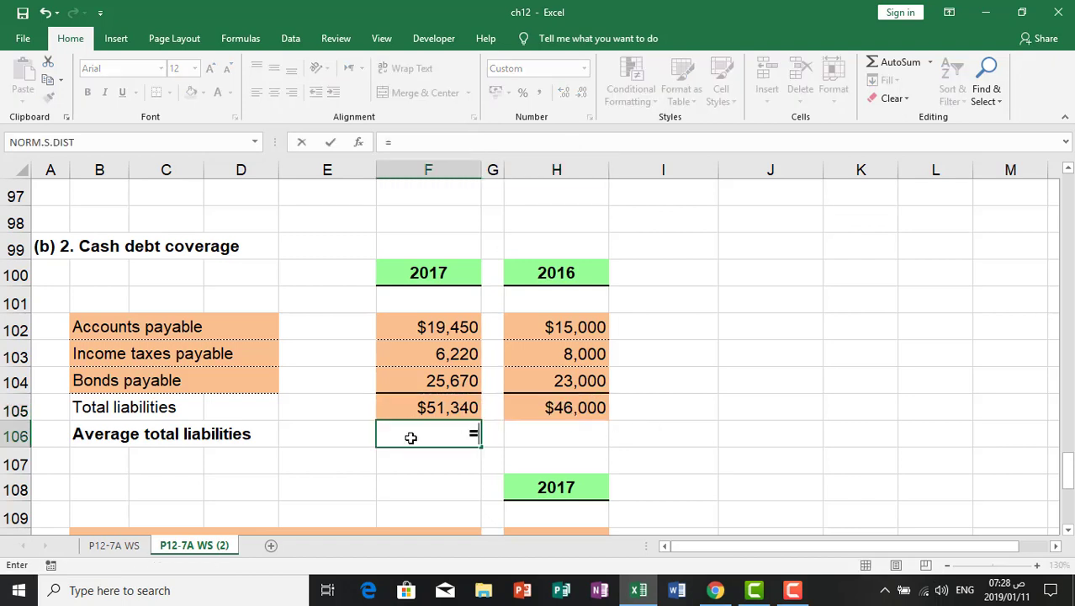
pyautogui.write('(')
pyautogui.click(431, 402)
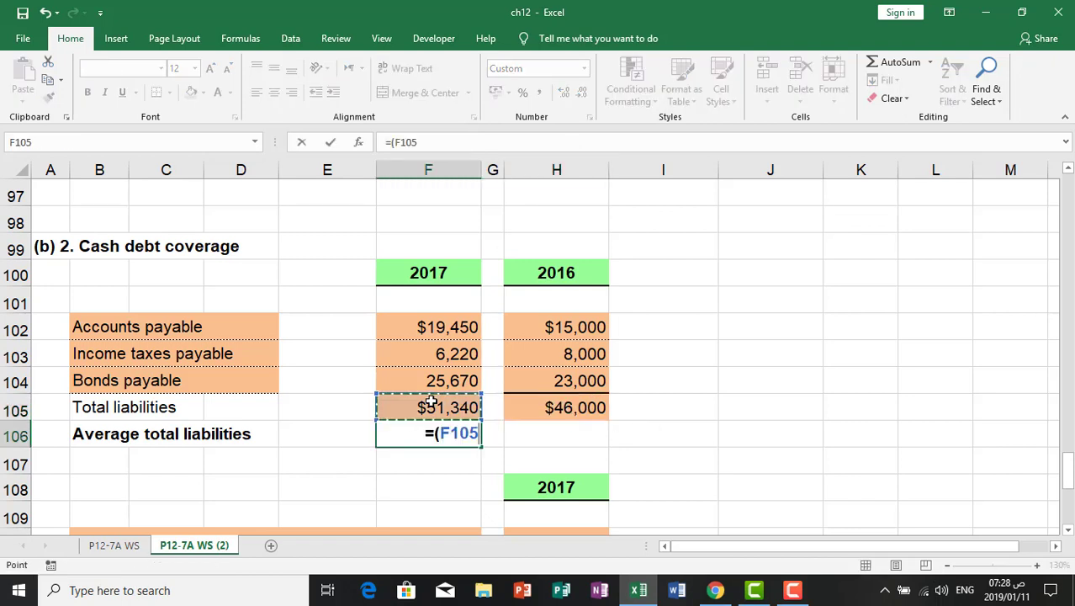
pyautogui.write('+')
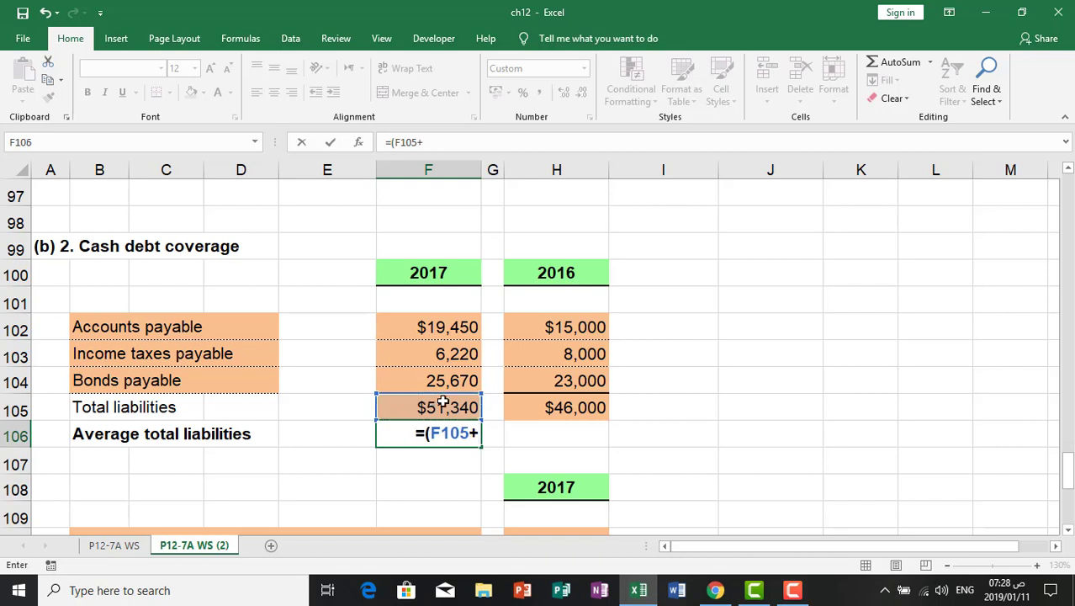
pyautogui.click(537, 408)
pyautogui.write(')')
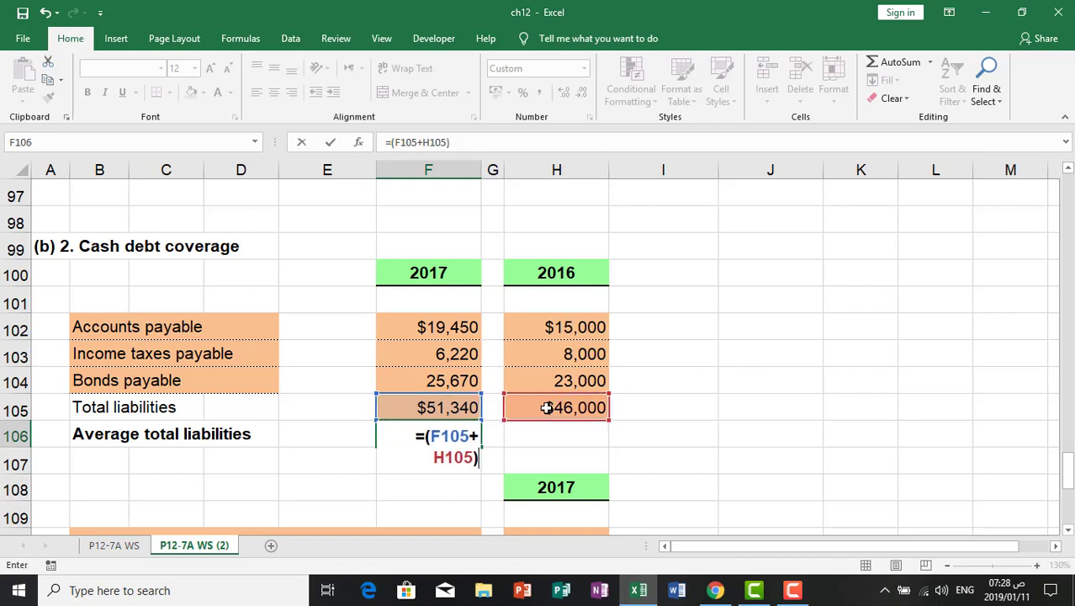
pyautogui.write('/2')
pyautogui.press('Return')
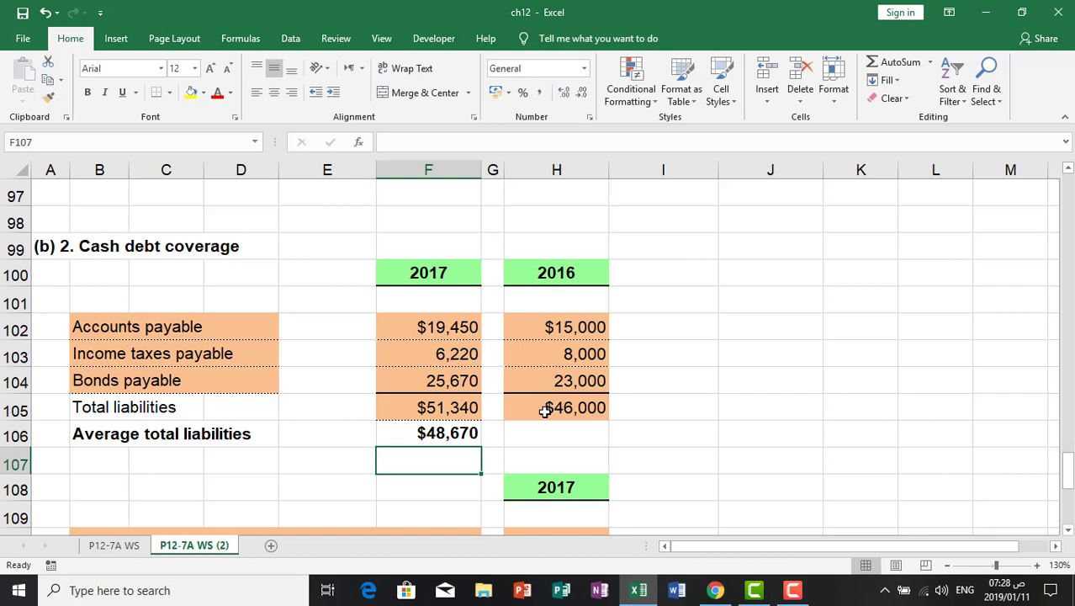
# Try linking the label cell B110 to cell I66 of the cash flow statement.
pyautogui.scroll(-1, 545, 410)
pyautogui.click(133, 461)
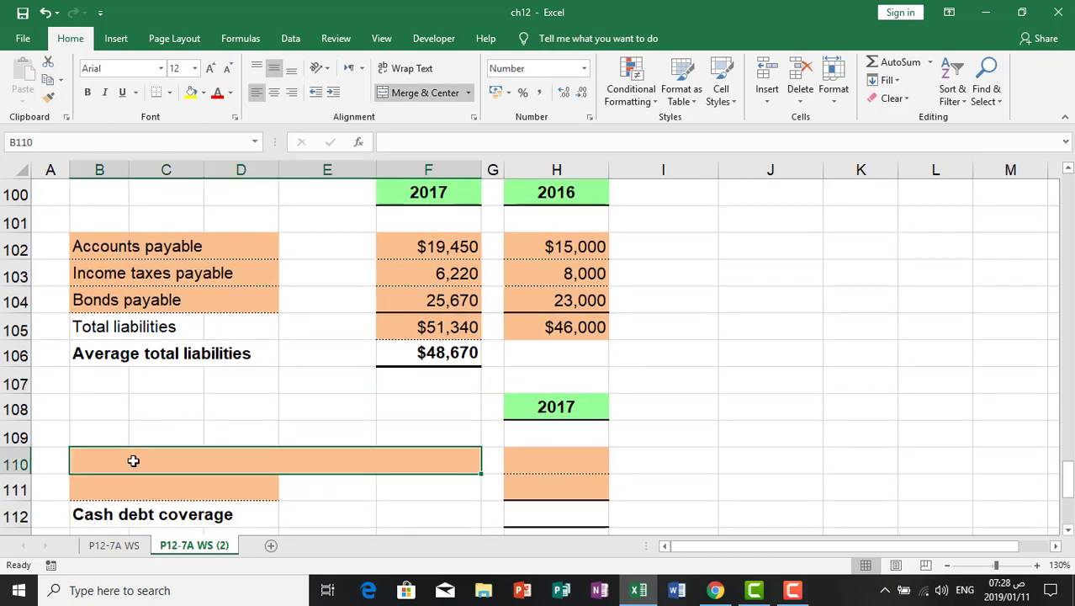
pyautogui.write('=')
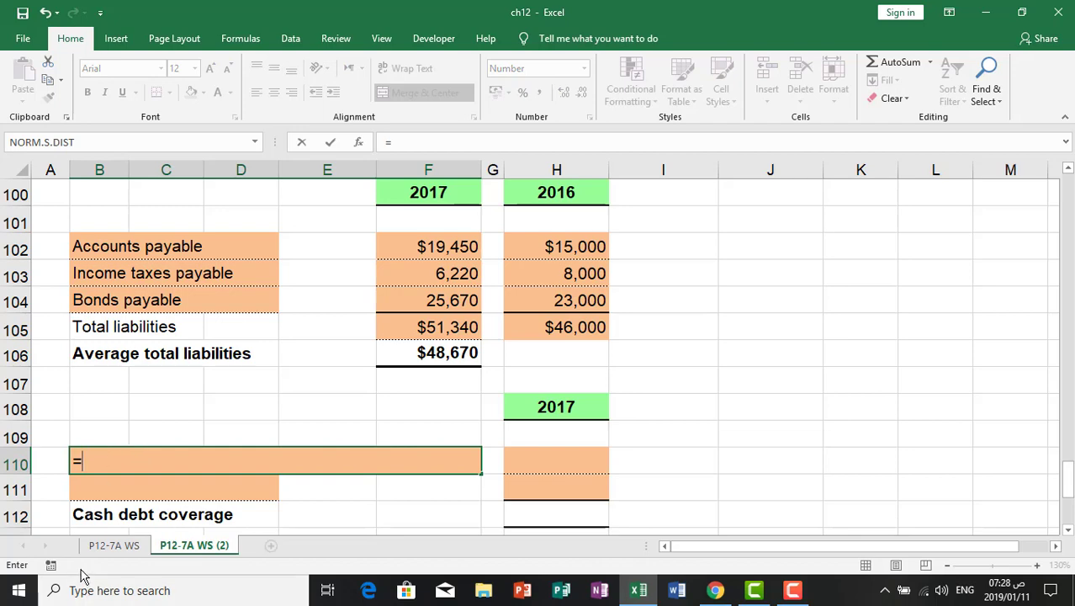
pyautogui.scroll(6, 559, 446)
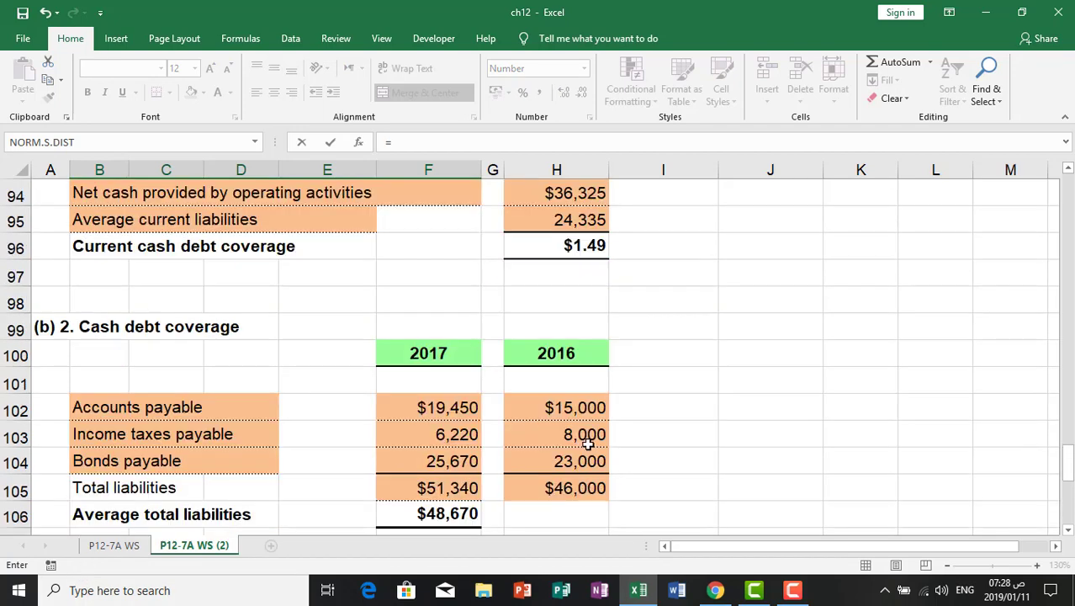
pyautogui.scroll(7, 592, 440)
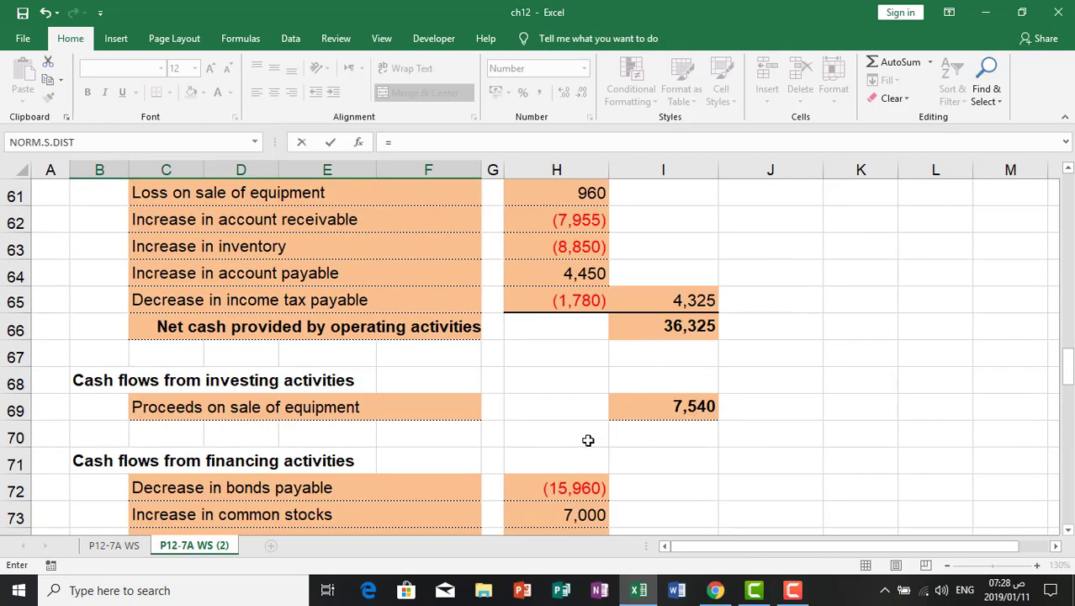
pyautogui.click(651, 339)
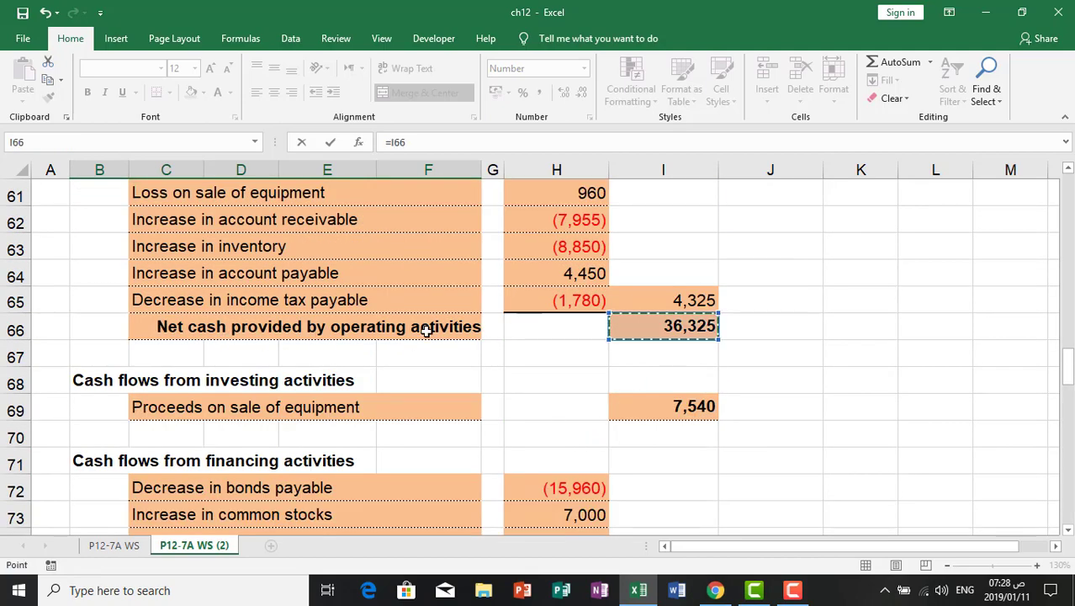
pyautogui.press('Return')
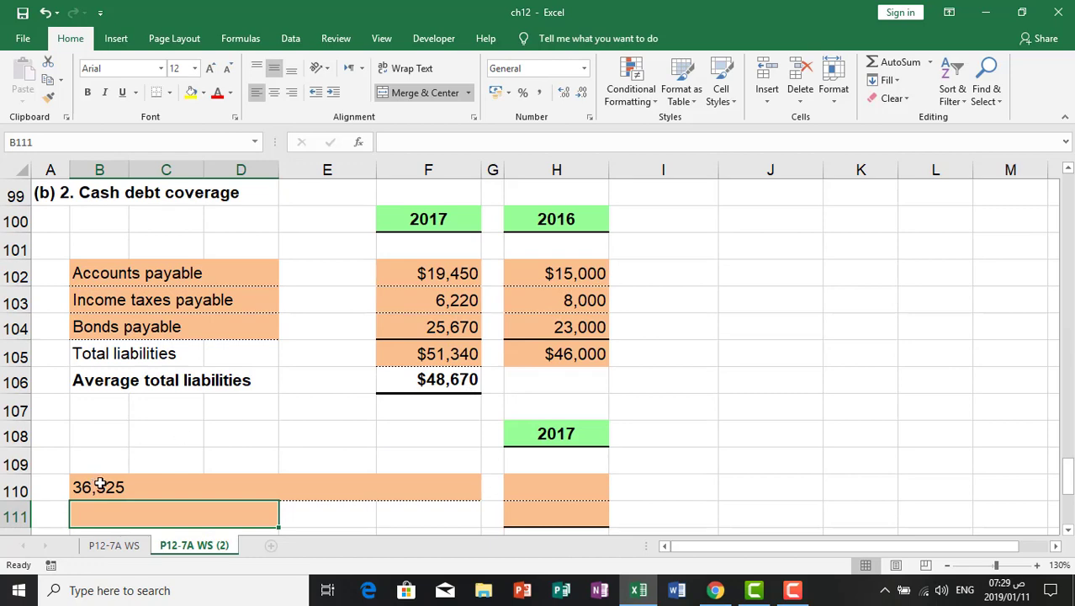
# Link the label cell B110 to the Net cash provided by operating activities label in row 66.
pyautogui.click(101, 485)
pyautogui.write('=')
pyautogui.scroll(8, 98, 454)
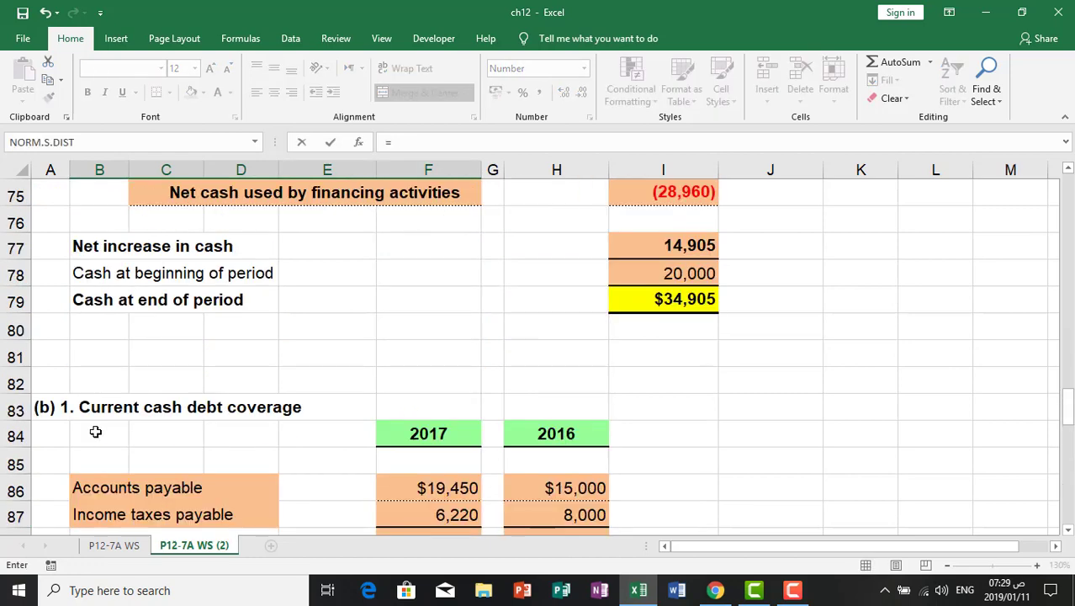
pyautogui.scroll(3, 95, 432)
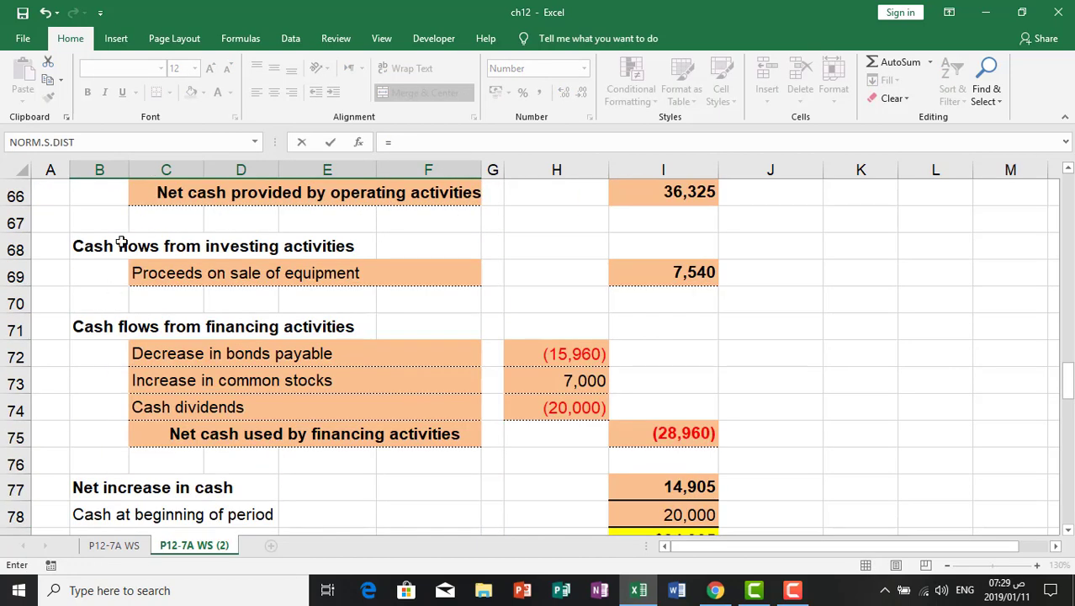
pyautogui.click(204, 199)
pyautogui.press('Return')
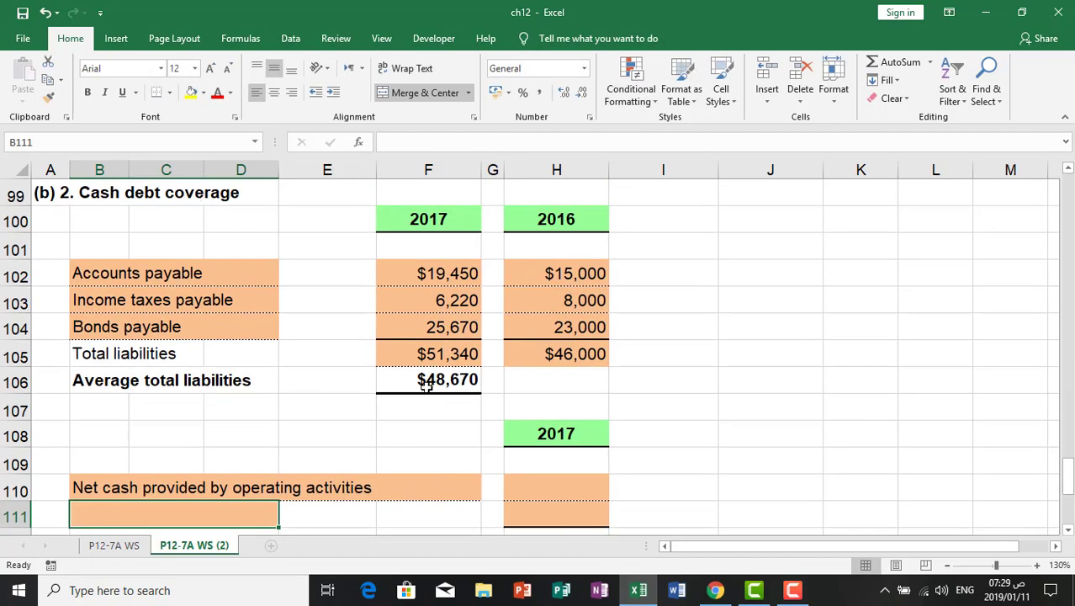
# Link H110 to the net cash provided by operating activities amount in I66.
pyautogui.click(550, 481)
pyautogui.write('=')
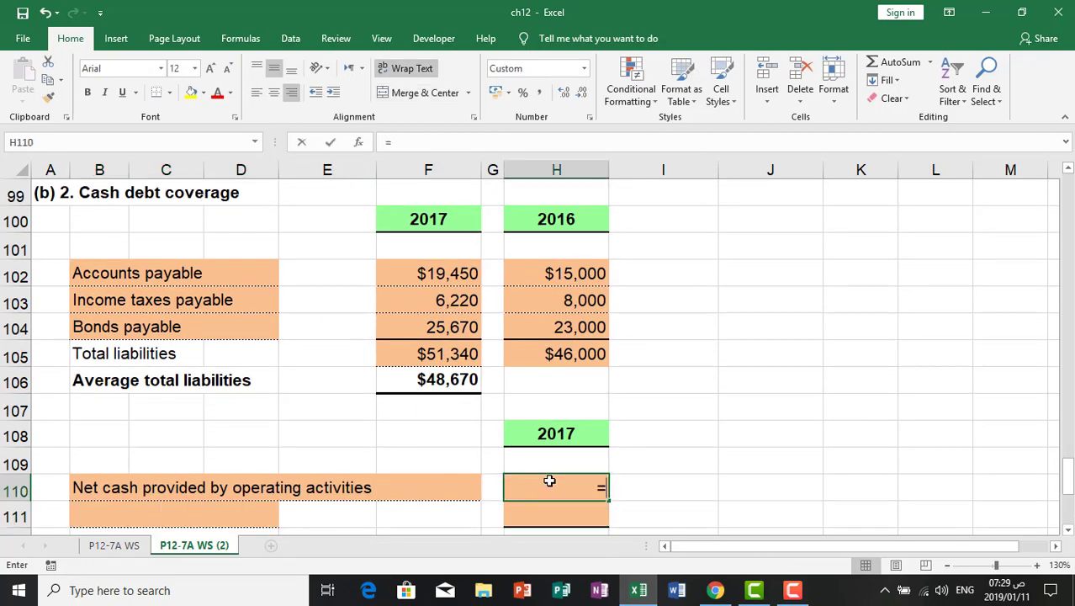
pyautogui.scroll(13, 518, 478)
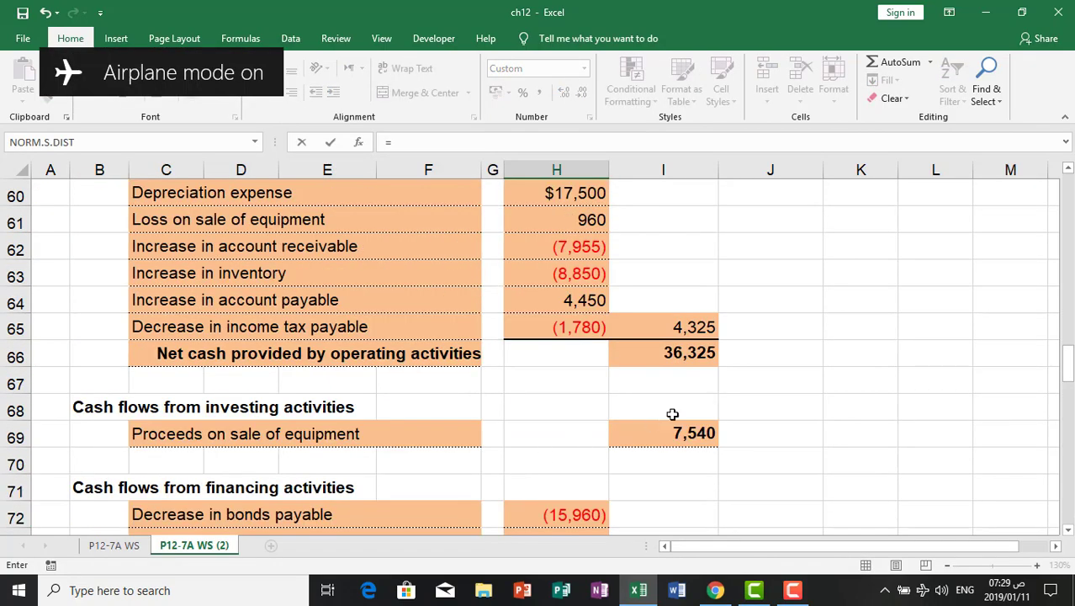
pyautogui.click(677, 352)
pyautogui.press('Return')
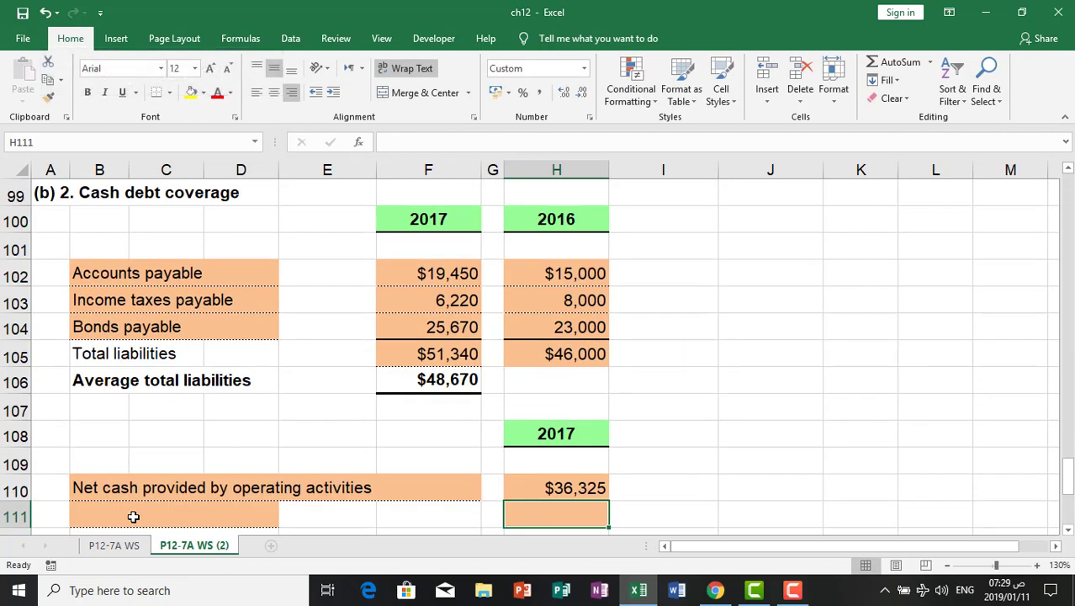
# Link B111 to the Average total liabilities label in B106 and H111 to its amount in F106.
pyautogui.click(132, 515)
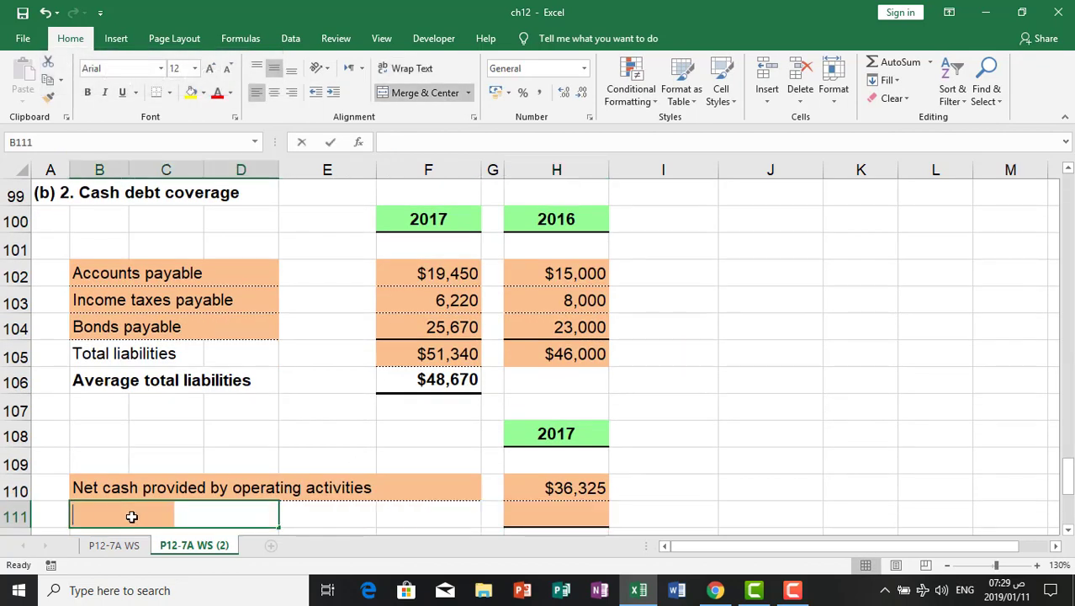
pyautogui.write('=')
pyautogui.click(86, 380)
pyautogui.press('Return')
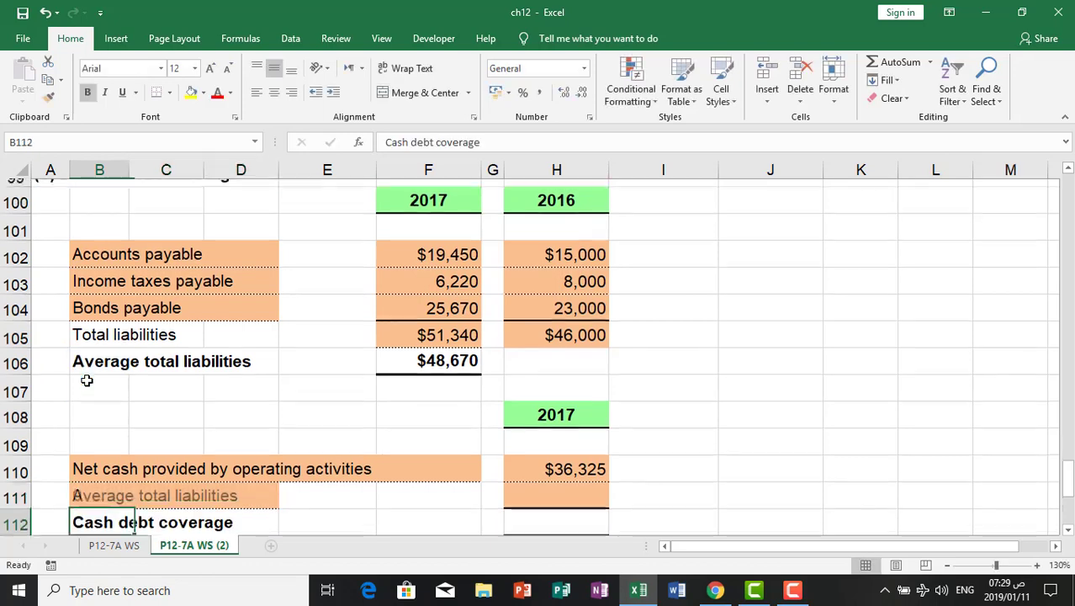
pyautogui.click(566, 478)
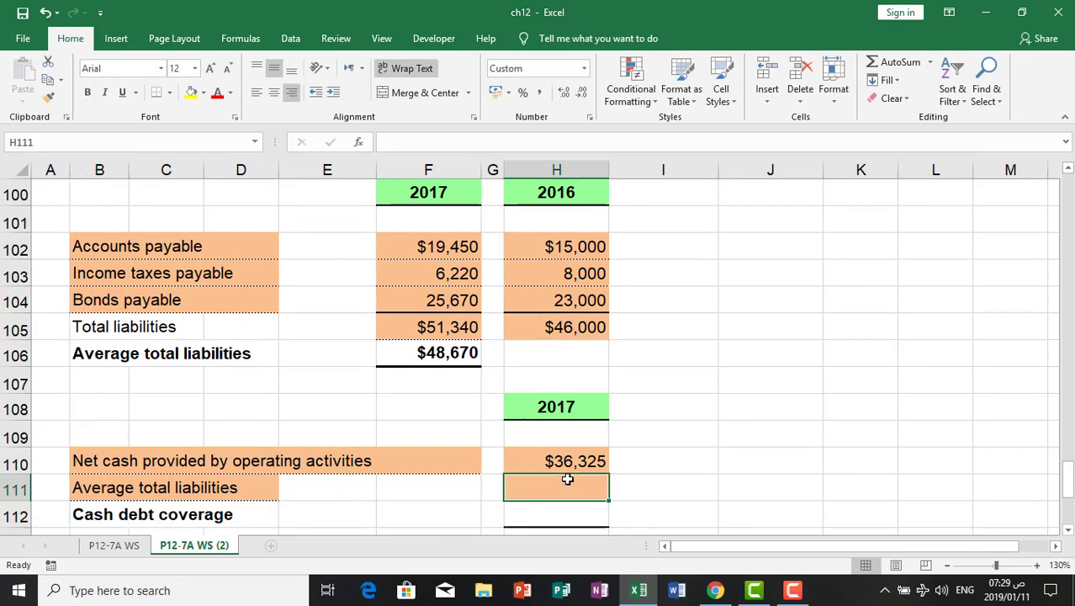
pyautogui.write('=')
pyautogui.click(449, 356)
pyautogui.press('Return')
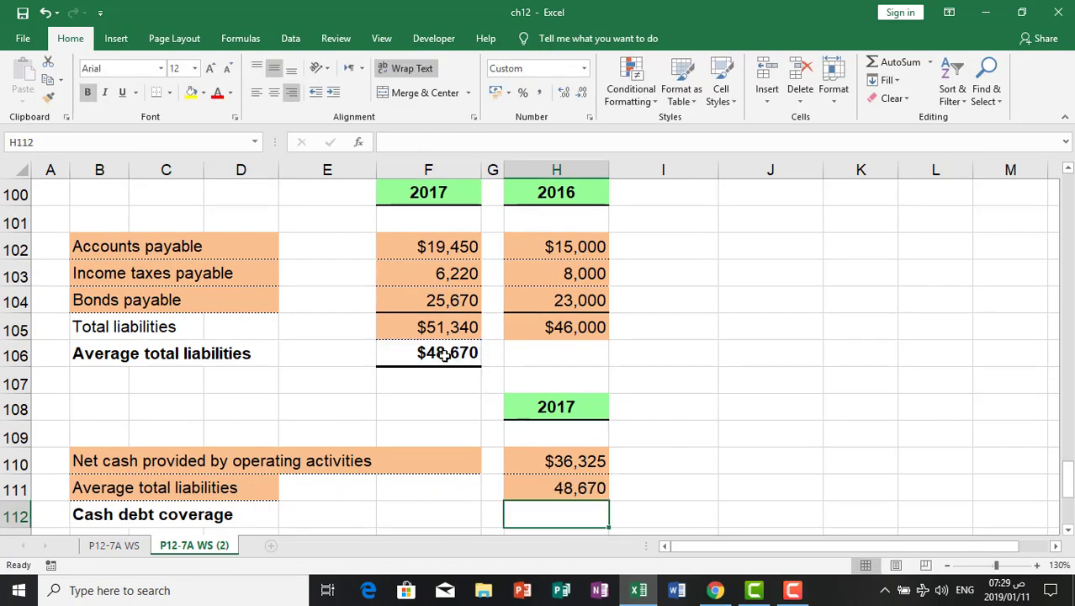
# Calculate the cash debt coverage in H112 with the formula =H110/H111.
pyautogui.write('=')
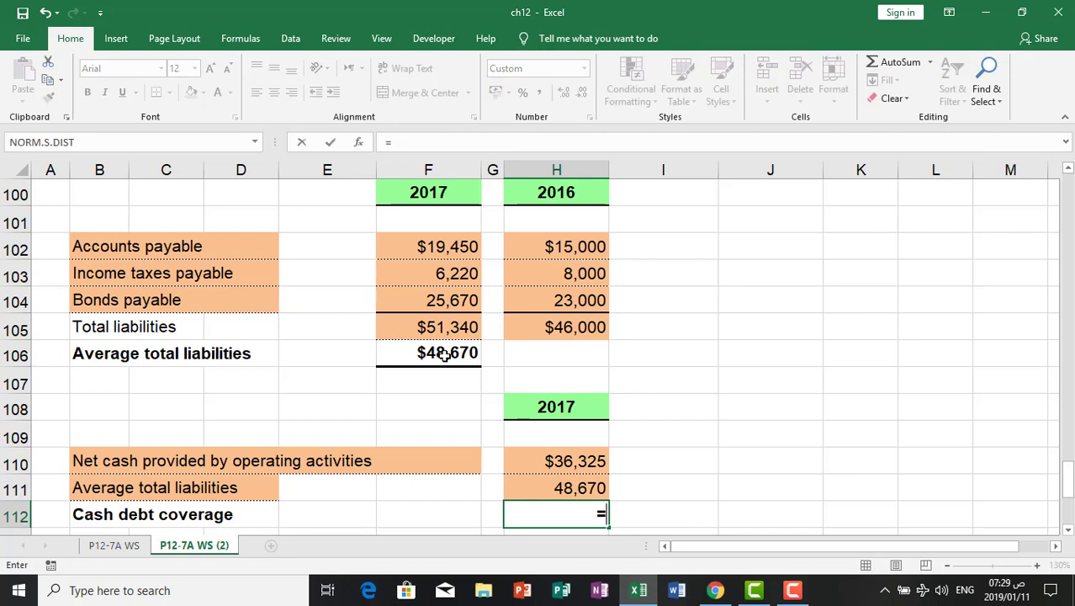
pyautogui.click(522, 454)
pyautogui.write('/')
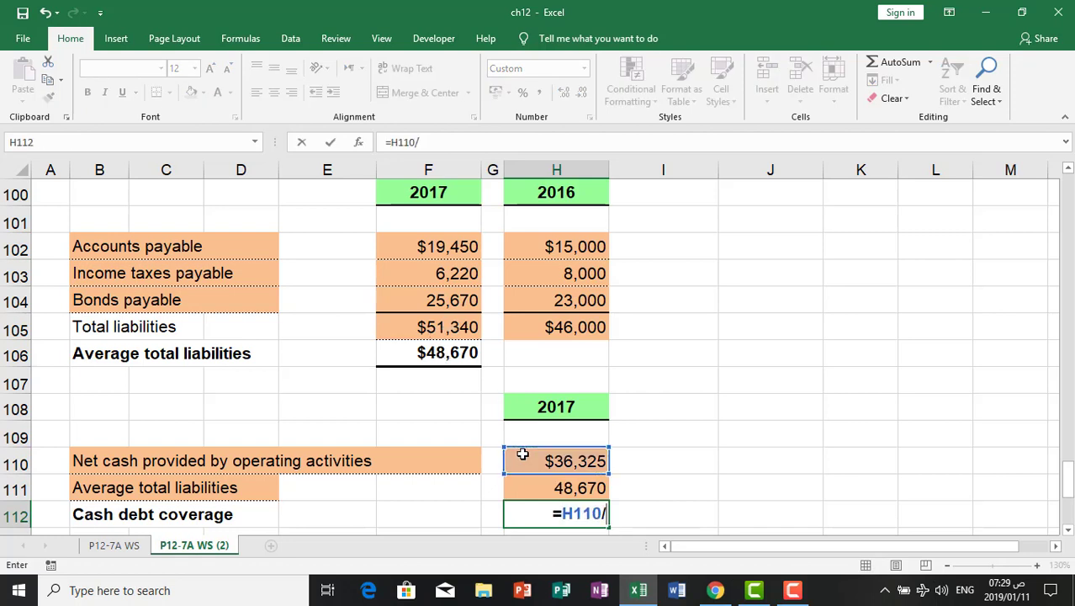
pyautogui.click(562, 489)
pyautogui.press('Return')
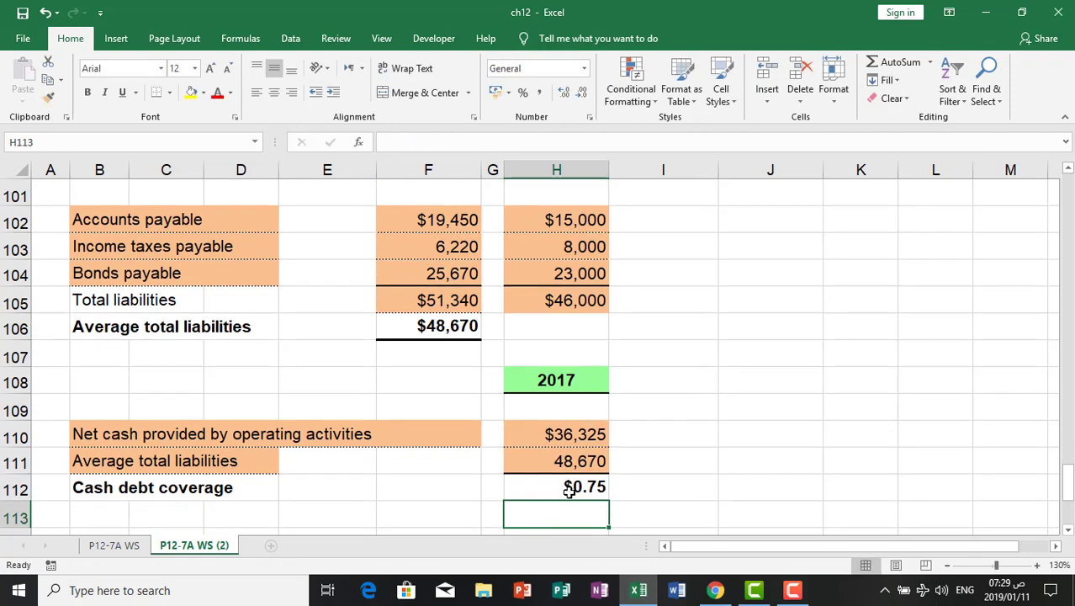
pyautogui.scroll(3, 572, 481)
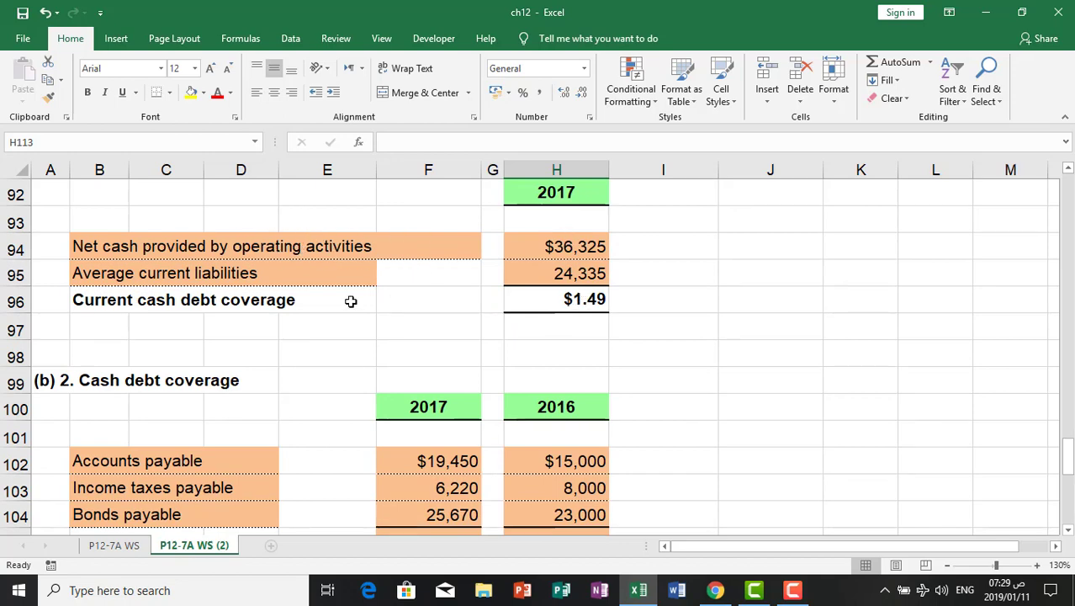
pyautogui.scroll(-5, 572, 400)
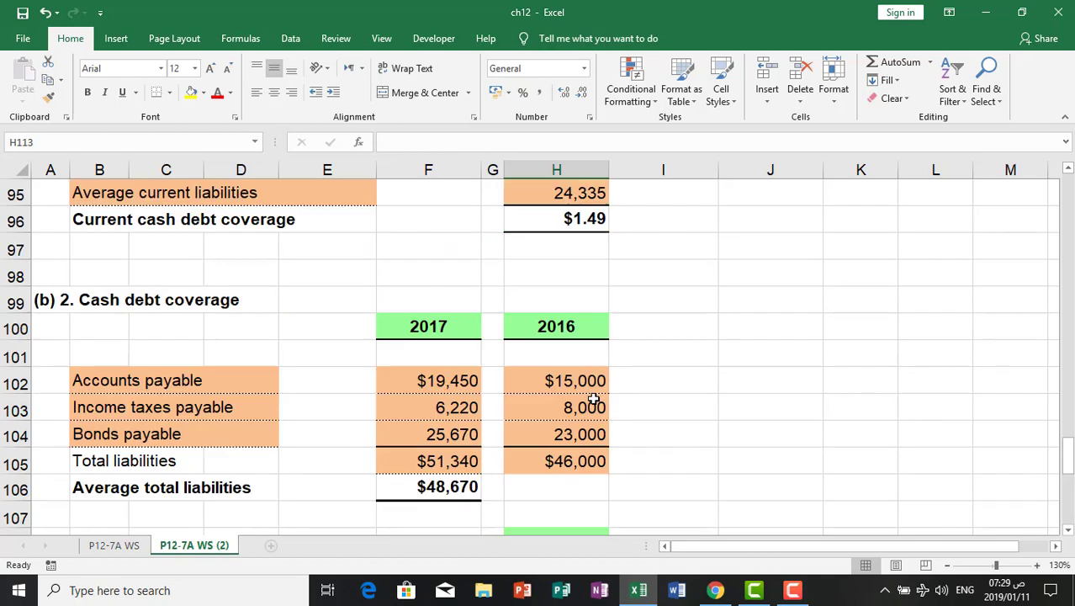
pyautogui.click(549, 324)
pyautogui.scroll(4, 551, 330)
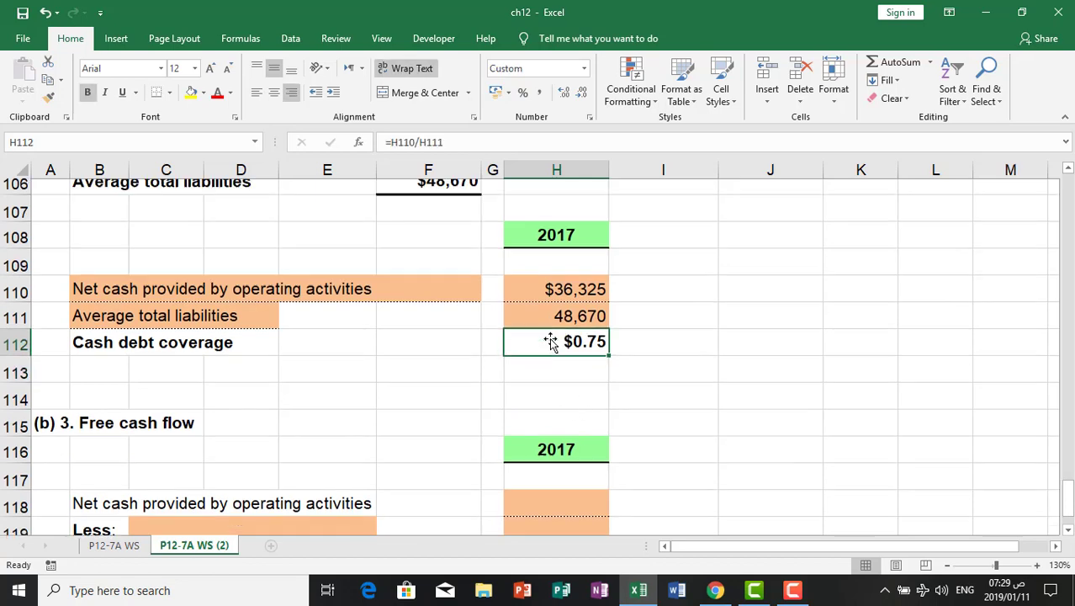
# Link H118 in the Free cash flow section to the net cash provided by operating activities amount in I66.
pyautogui.scroll(-5, 563, 458)
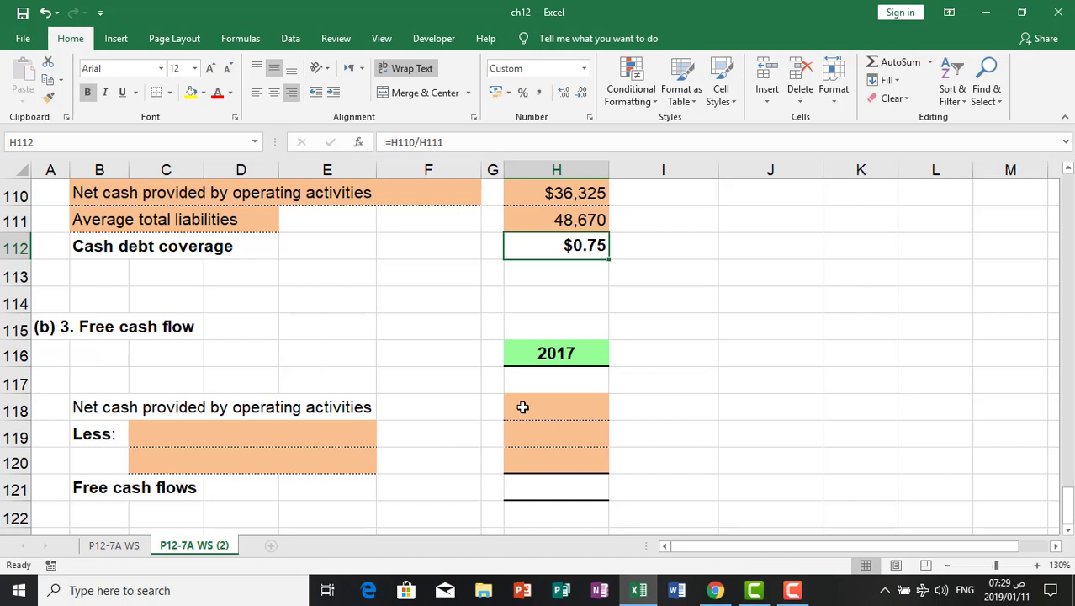
pyautogui.click(523, 408)
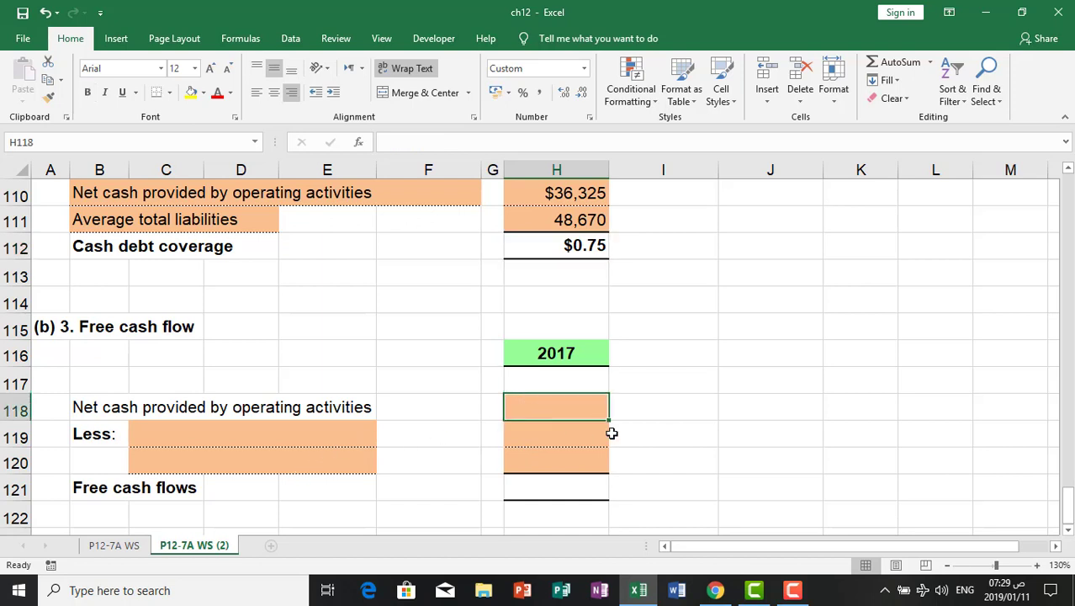
pyautogui.write('=')
pyautogui.scroll(7, 581, 430)
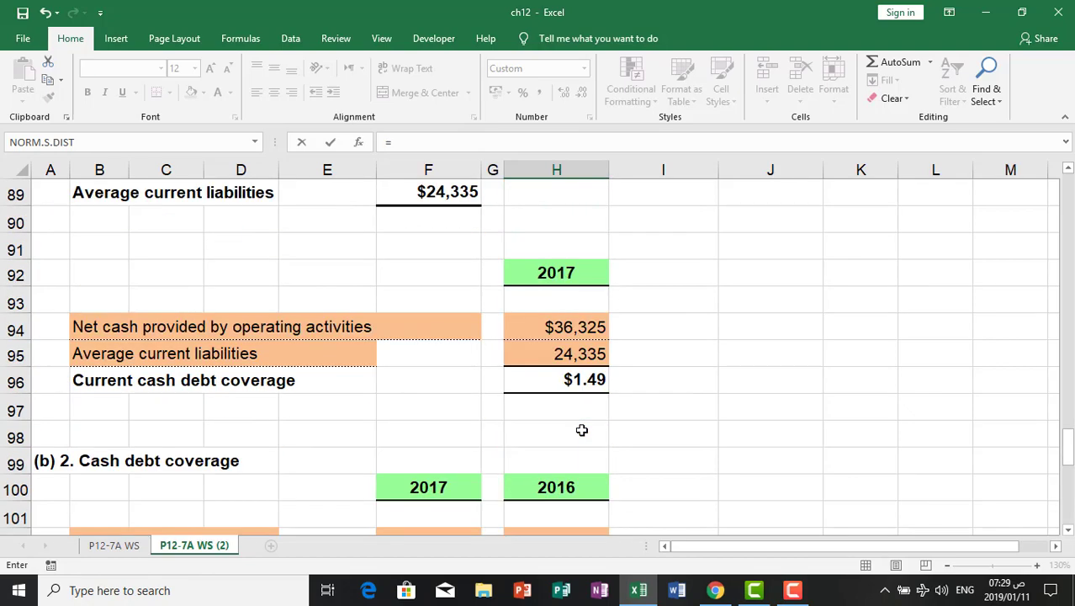
pyautogui.scroll(6, 581, 430)
pyautogui.scroll(3, 579, 475)
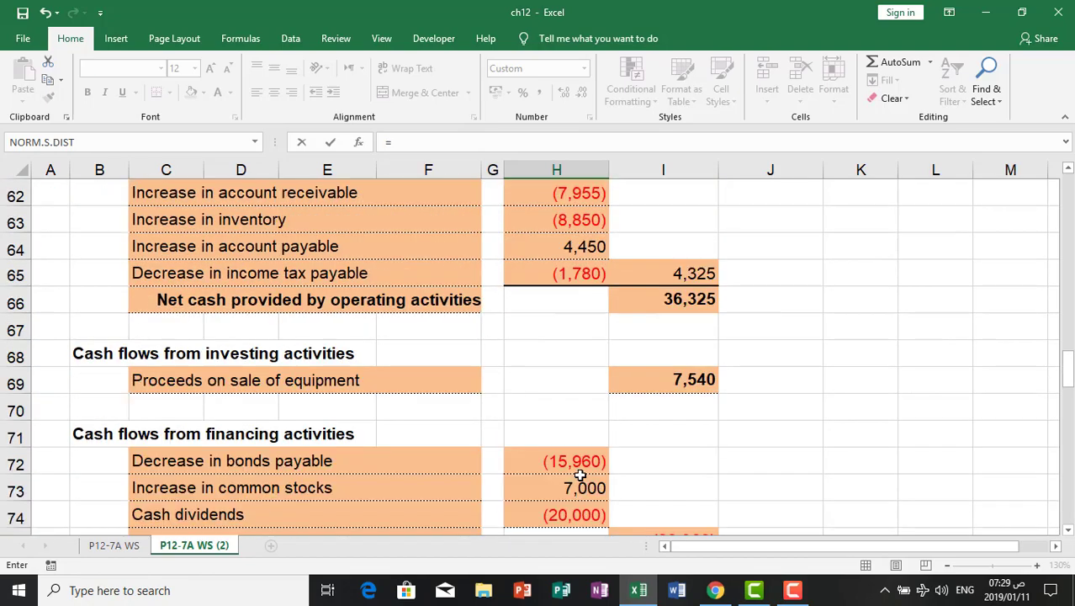
pyautogui.click(695, 306)
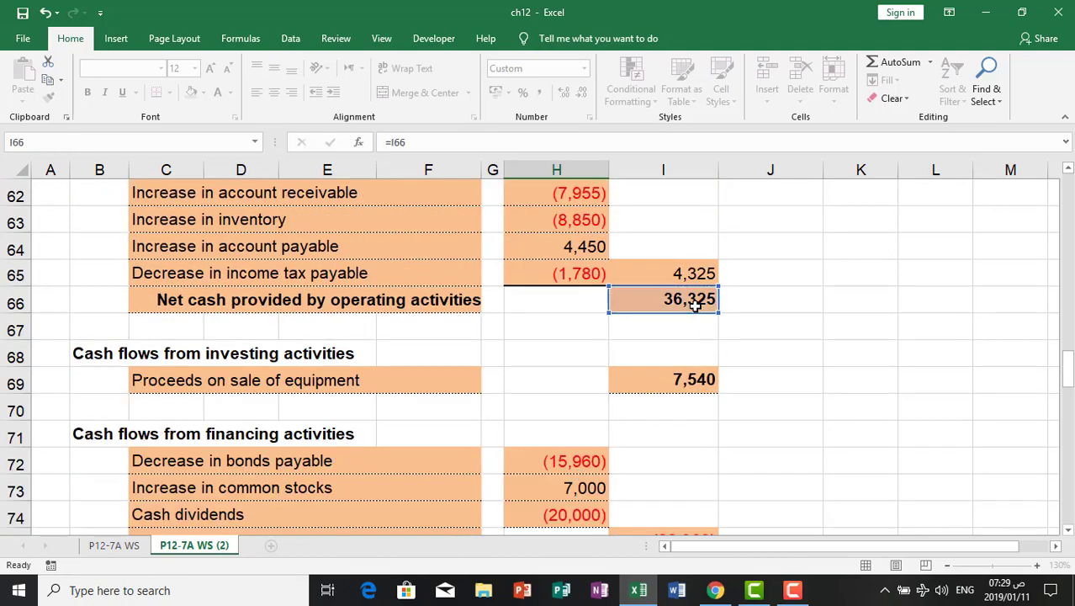
pyautogui.press('Return')
# Enter the label Capital expenditure in C119 as the first deduction under Less.
pyautogui.scroll(-1, 525, 451)
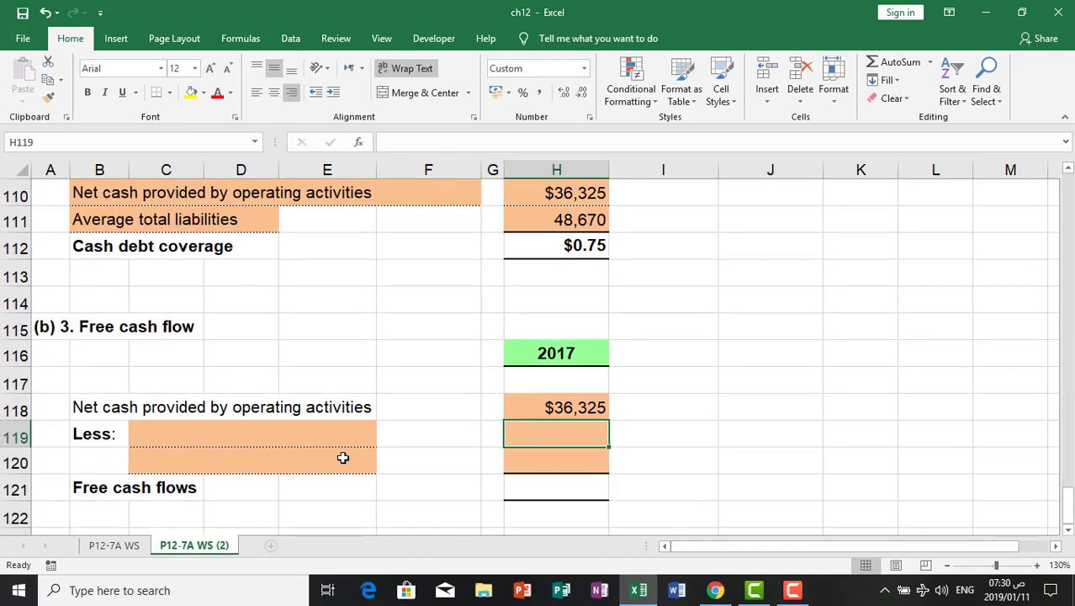
pyautogui.click(148, 434)
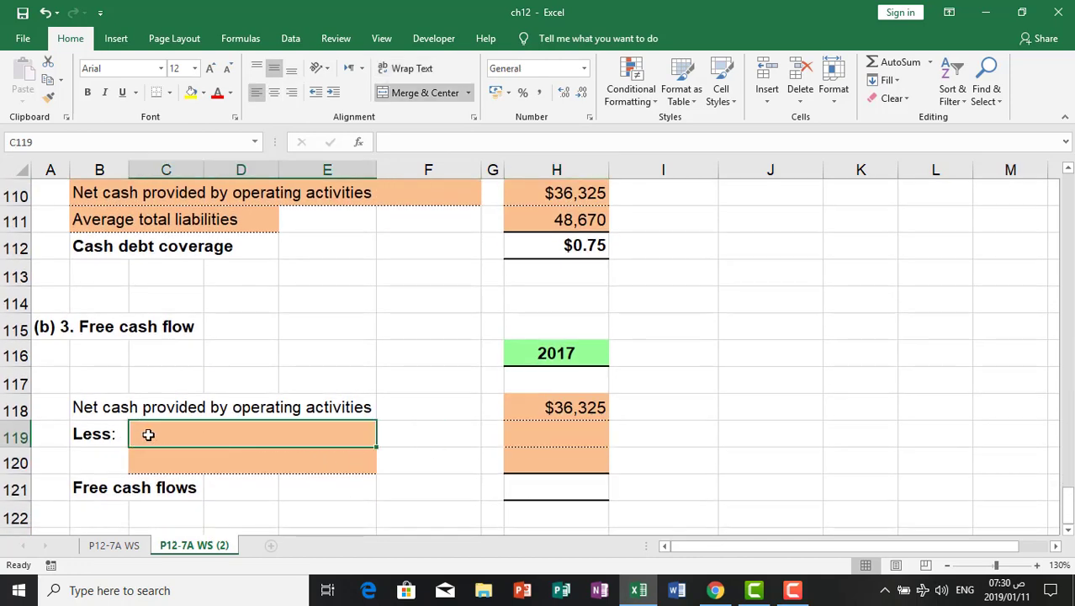
pyautogui.write('Ca')
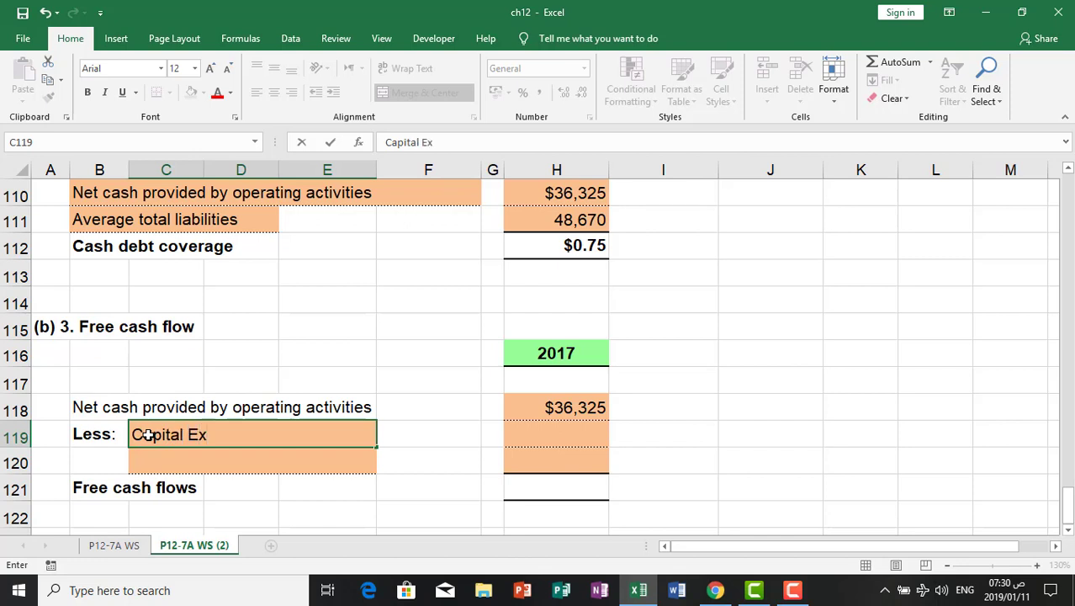
pyautogui.write('pital Ex')
pyautogui.press('BackSpace')
pyautogui.press('BackSpace')
pyautogui.write('expenditure')
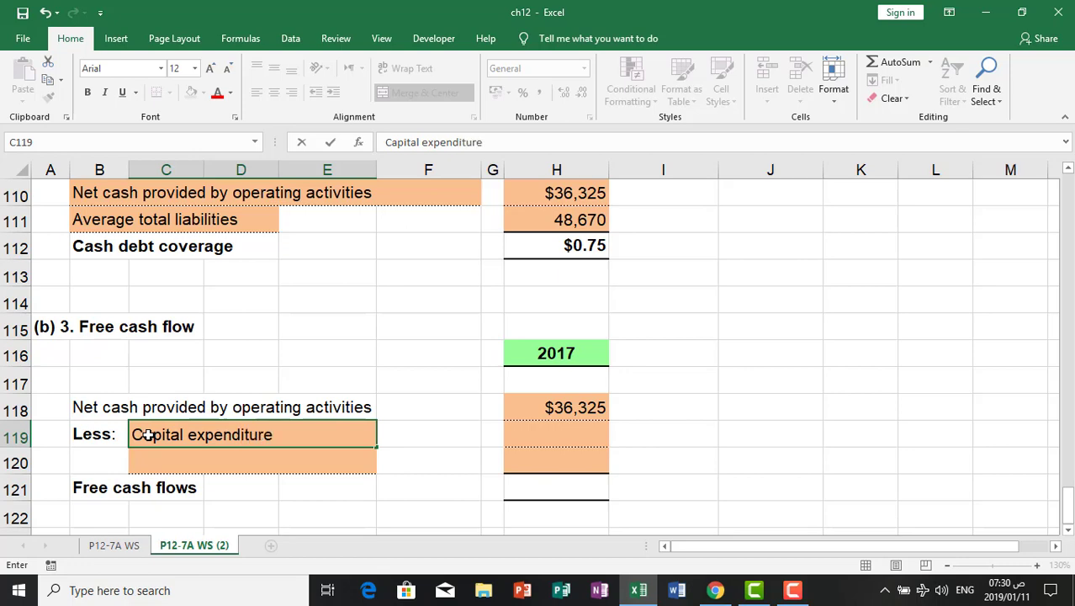
pyautogui.press('Return')
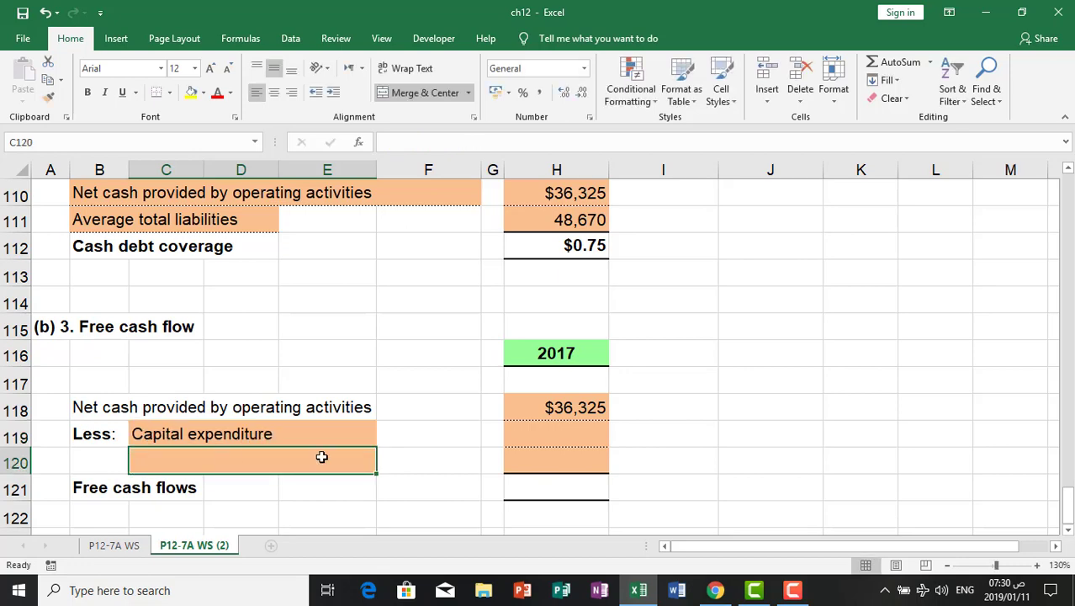
# Check the additional data and investing activities for capital expenditure, and enter 0 as its amount in H119.
pyautogui.scroll(20, 319, 450)
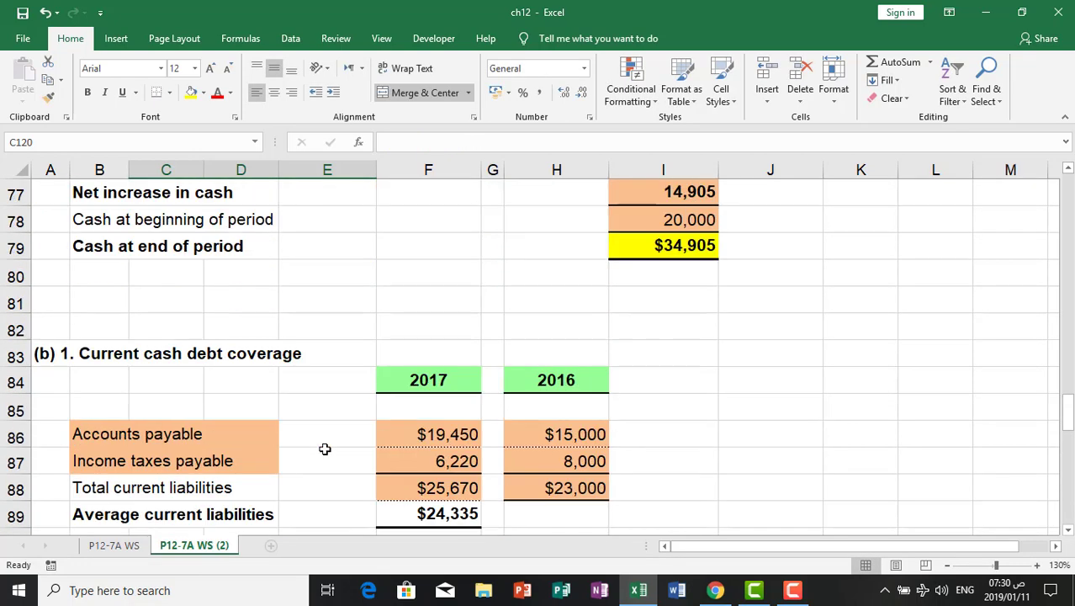
pyautogui.scroll(7, 326, 450)
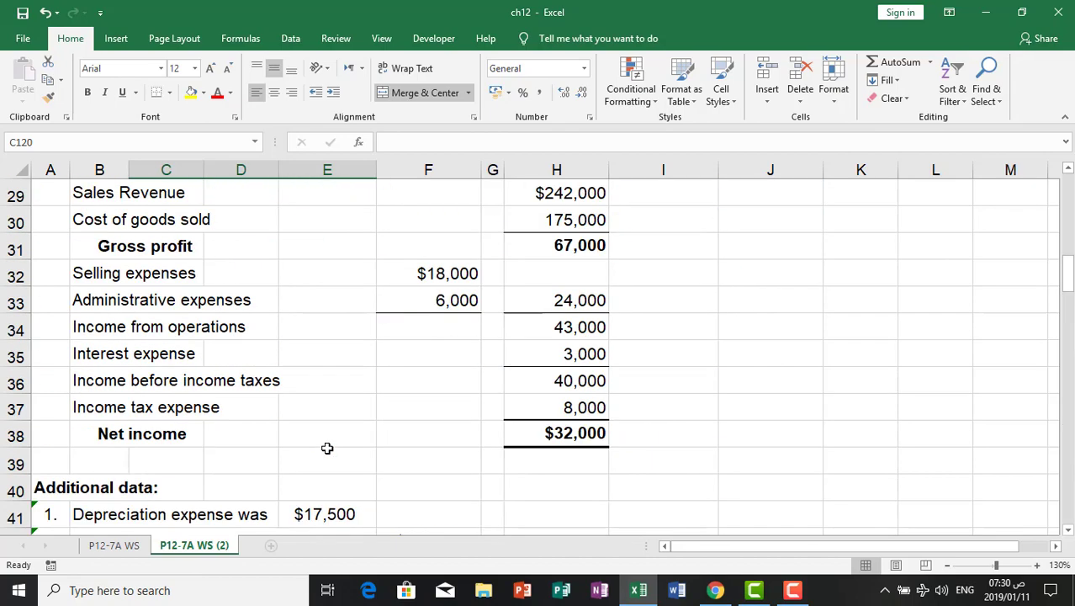
pyautogui.scroll(-3, 327, 448)
pyautogui.scroll(-19, 327, 448)
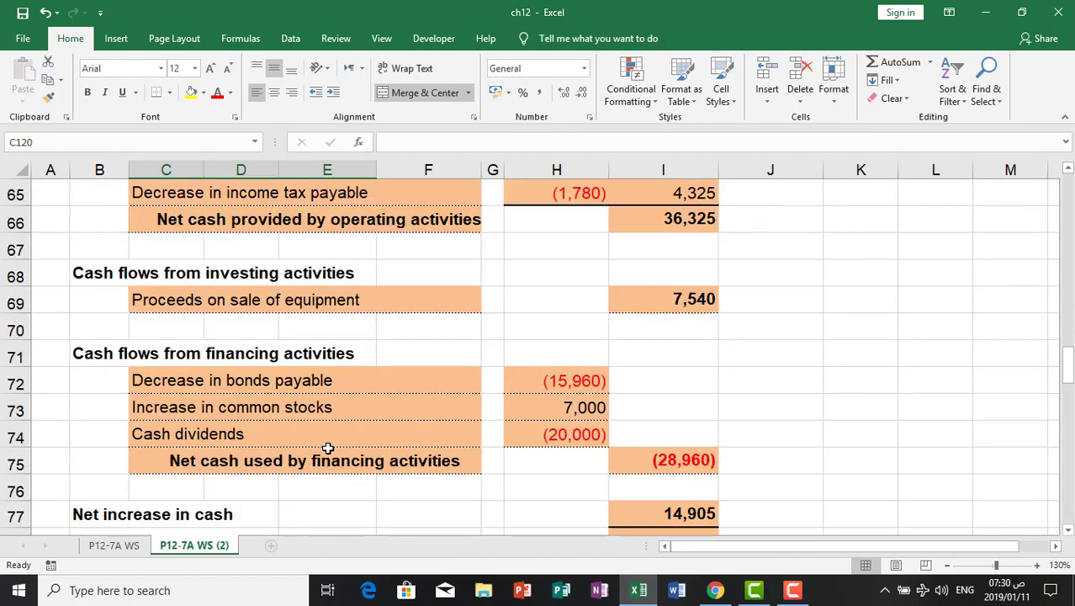
pyautogui.scroll(-6, 328, 448)
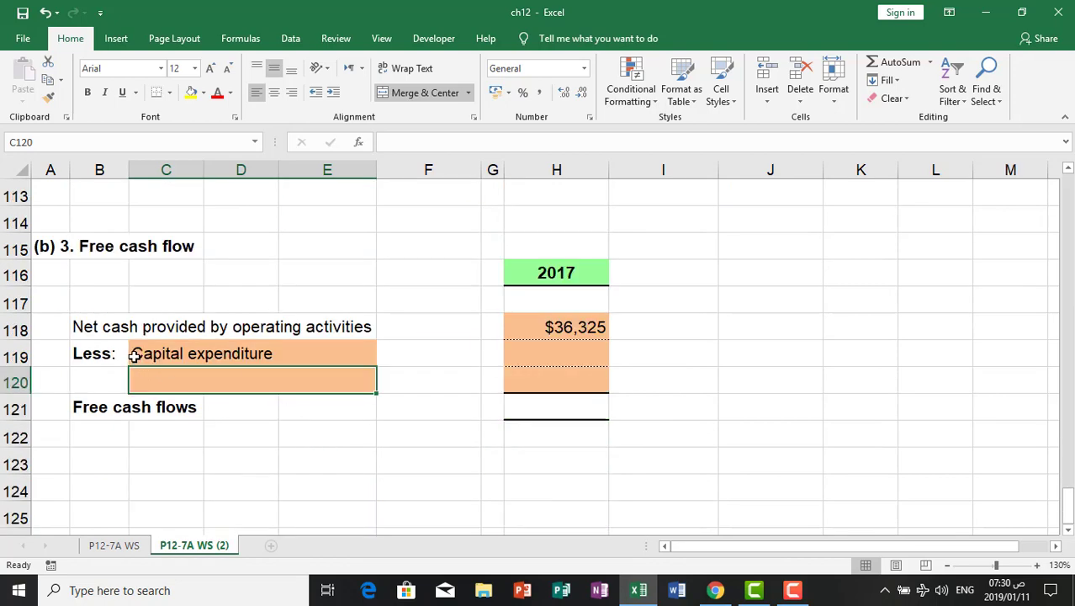
pyautogui.click(569, 361)
pyautogui.write('0')
pyautogui.press('Return')
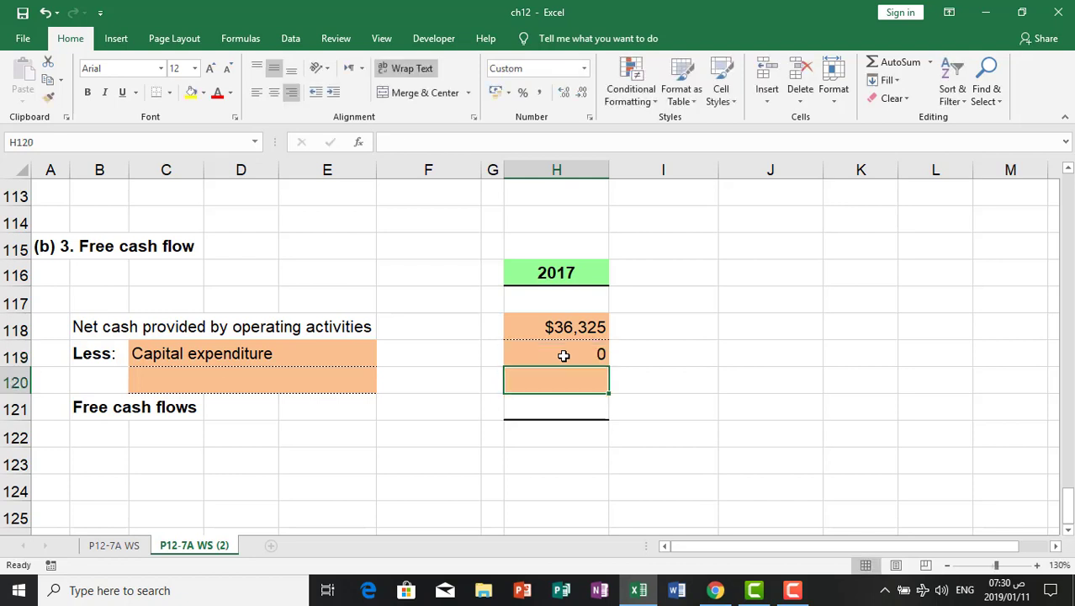
# Enter the label Cash dividends in C120 as the second deduction.
pyautogui.click(180, 379)
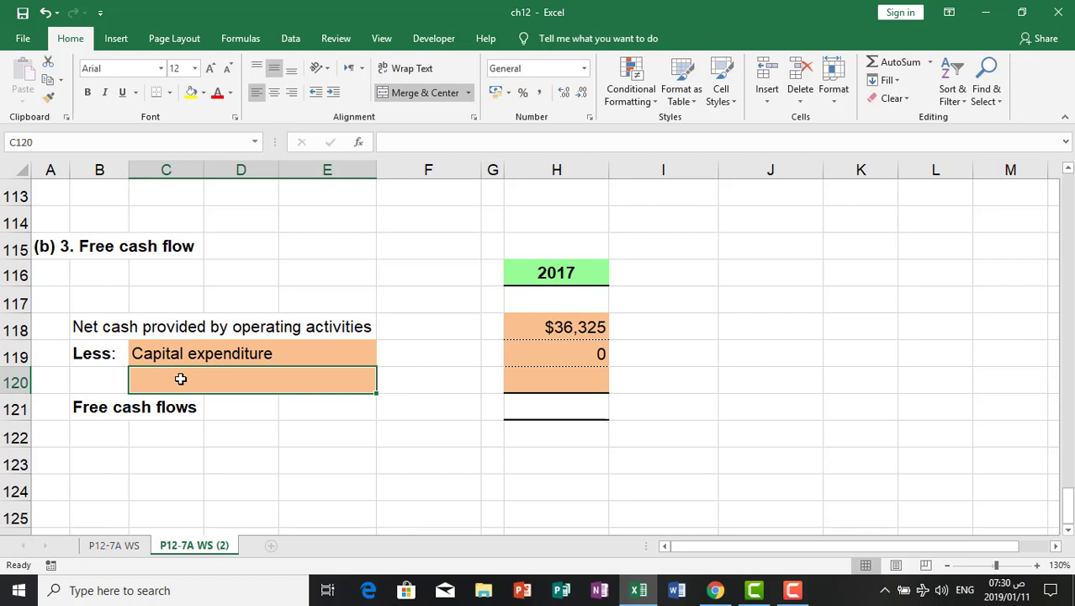
pyautogui.write('Cash dividends')
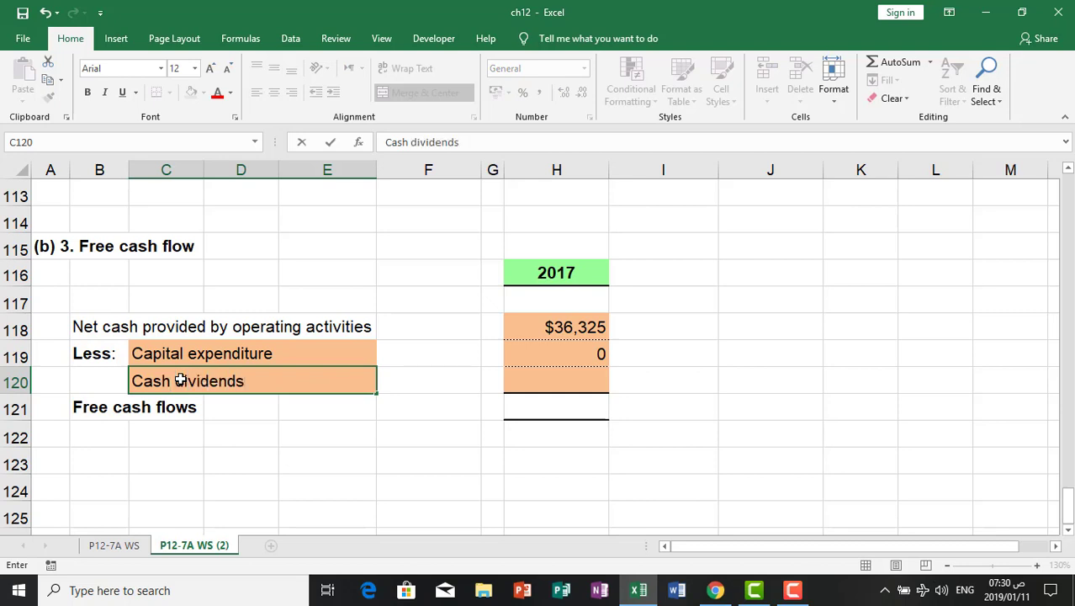
pyautogui.press('Return')
# Link H120 to the negative of the dividends declared and paid amount in F42 of the additional data.
pyautogui.click(534, 379)
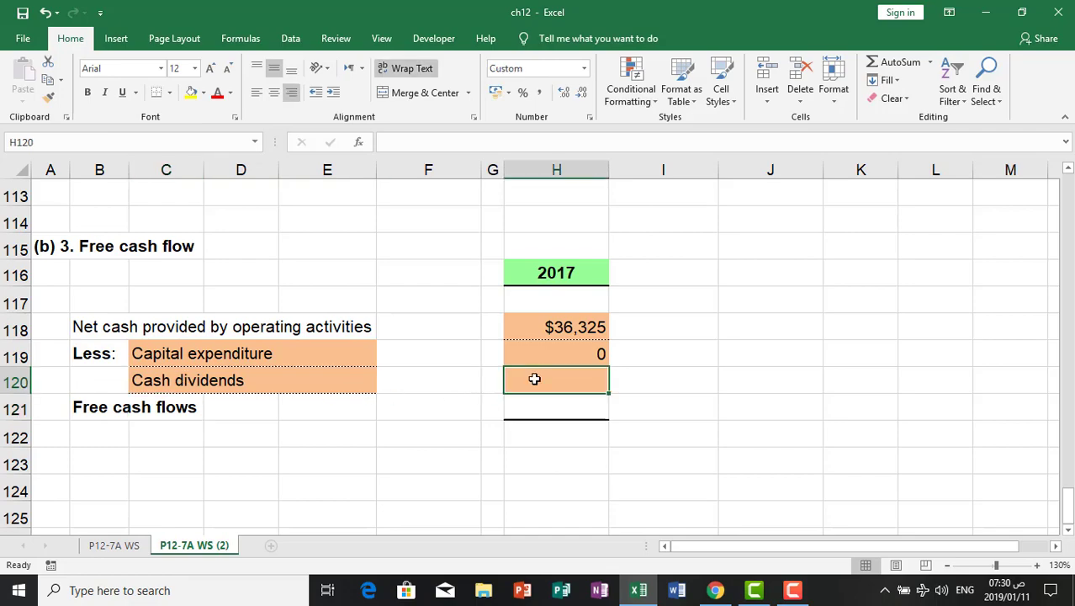
pyautogui.write('=-')
pyautogui.scroll(16, 427, 372)
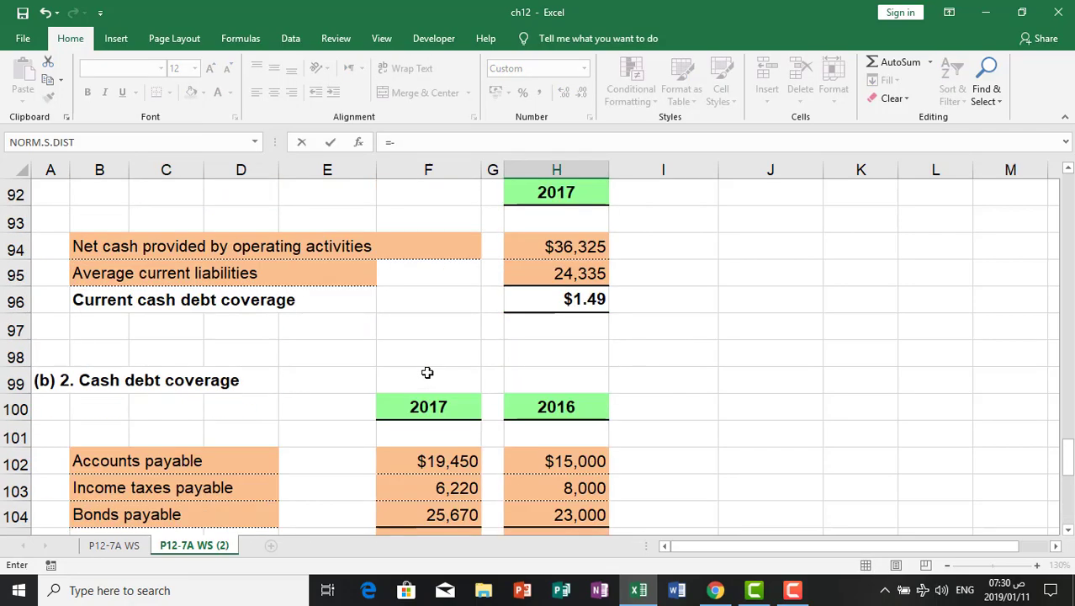
pyautogui.scroll(10, 427, 371)
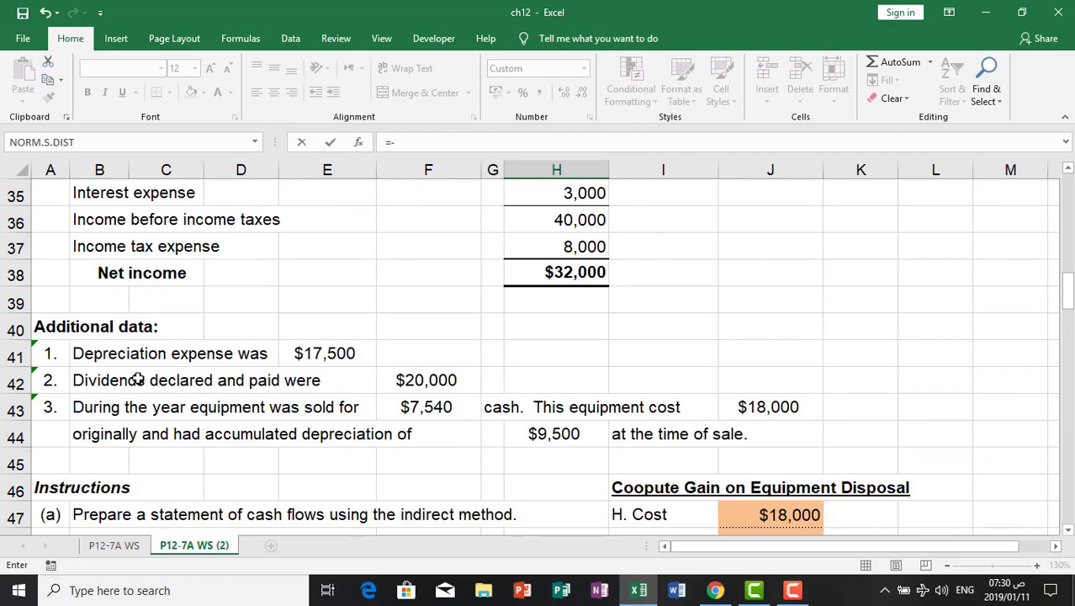
pyautogui.click(427, 383)
pyautogui.press('Return')
# Calculate the free cash flows in H121 with the formula =SUM(H118:H120).
pyautogui.scroll(-2, 400, 461)
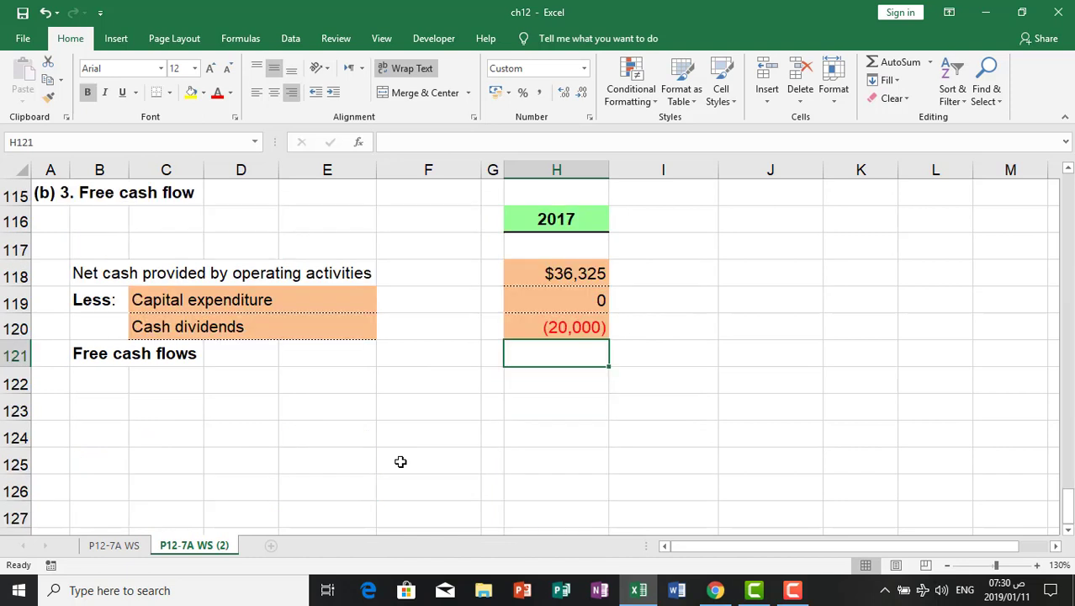
pyautogui.click(898, 63)
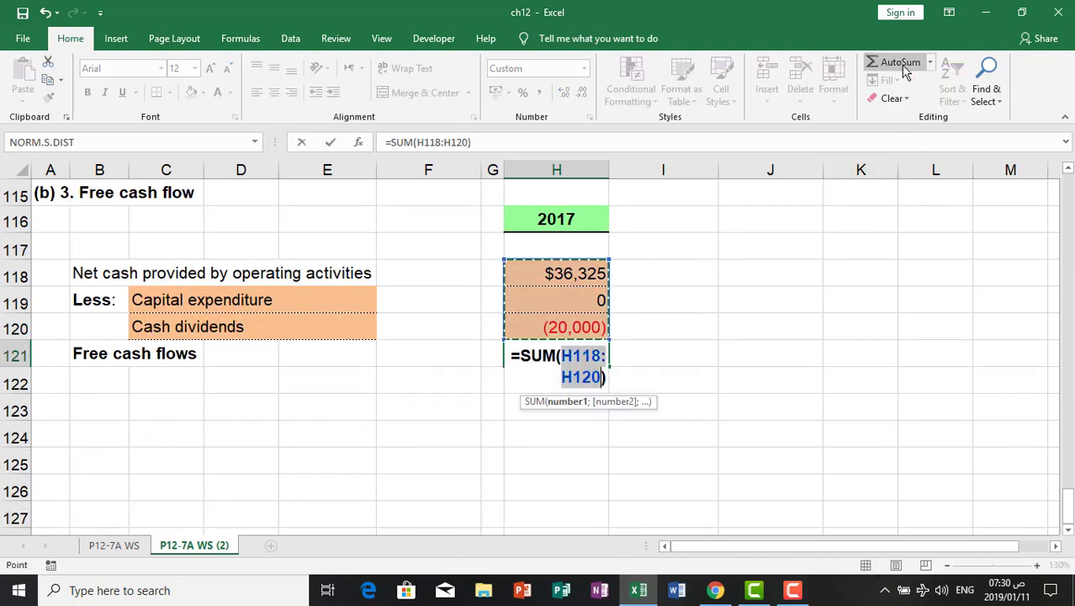
pyautogui.press('Return')
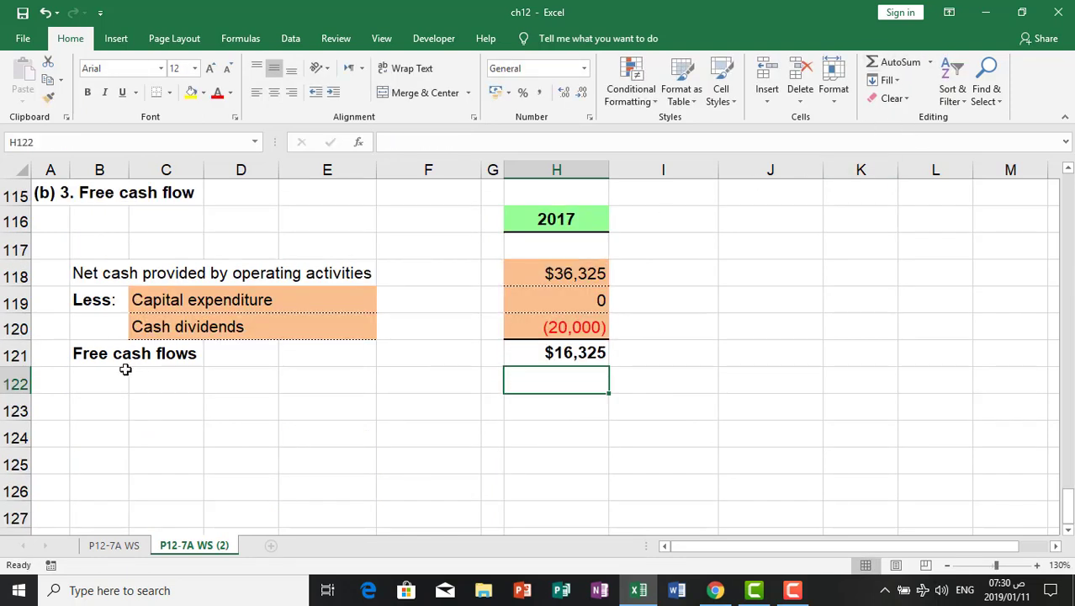